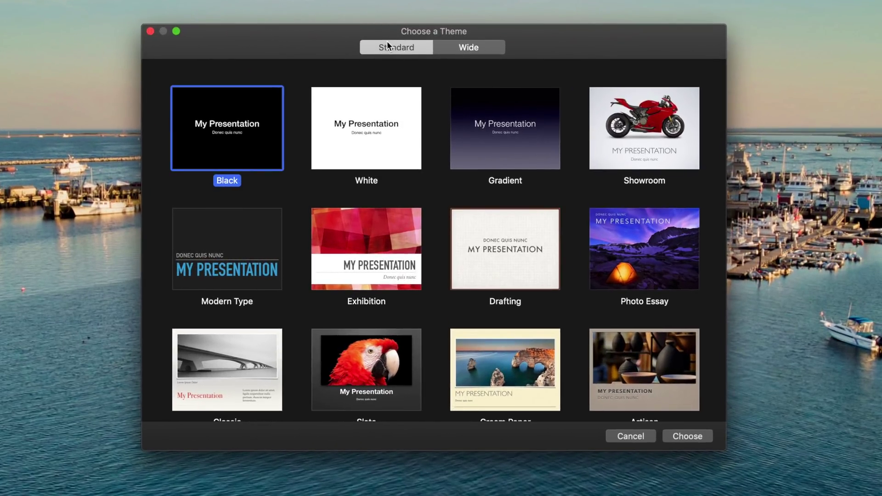
- Create a new widescreen presentation using the Gradient theme
{"action": "left_click", "coordinate": [487, 42]}
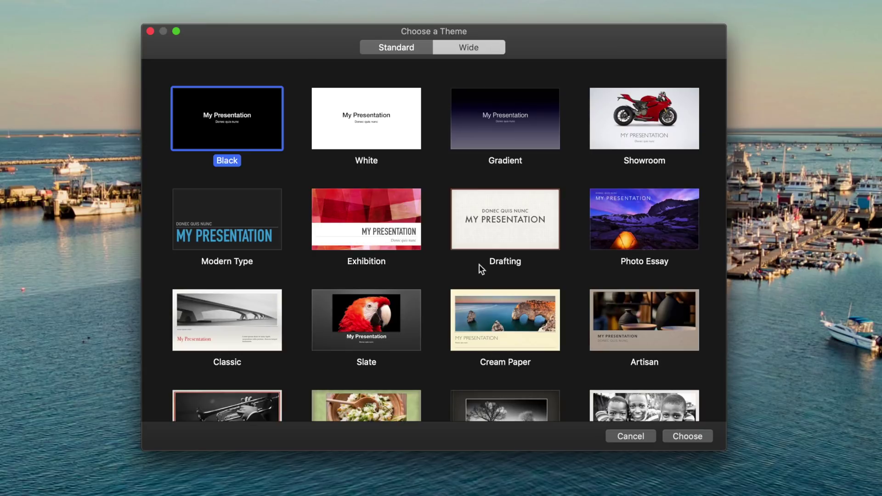
{"action": "scroll", "coordinate": [472, 293], "scroll_direction": "down", "scroll_amount": 5}
{"action": "scroll", "coordinate": [471, 293], "scroll_direction": "down", "scroll_amount": 5}
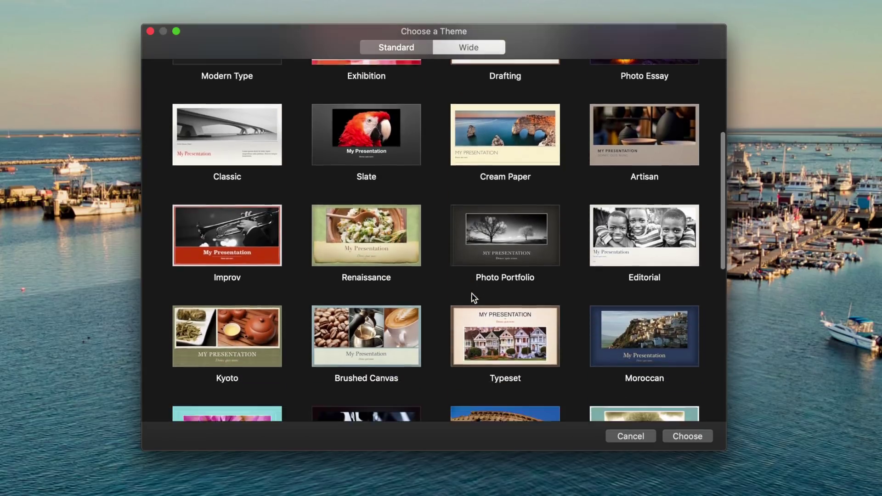
{"action": "scroll", "coordinate": [471, 298], "scroll_direction": "down", "scroll_amount": 6}
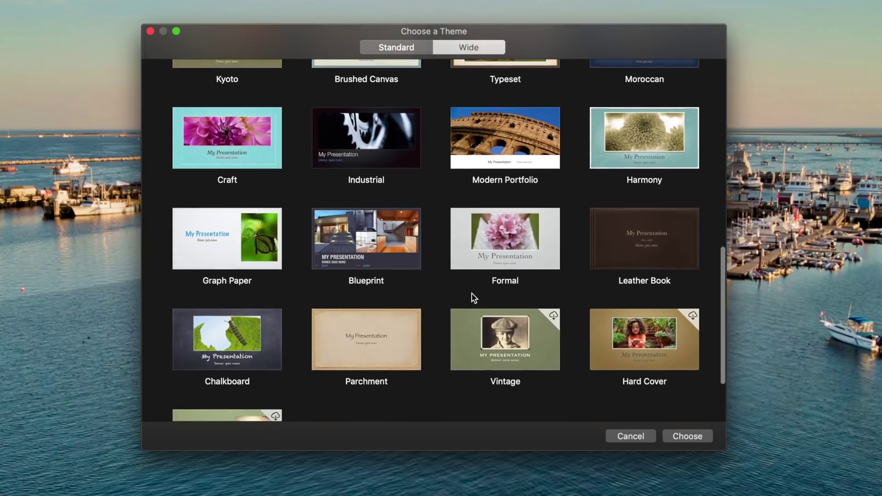
{"action": "scroll", "coordinate": [472, 298], "scroll_direction": "up", "scroll_amount": 12}
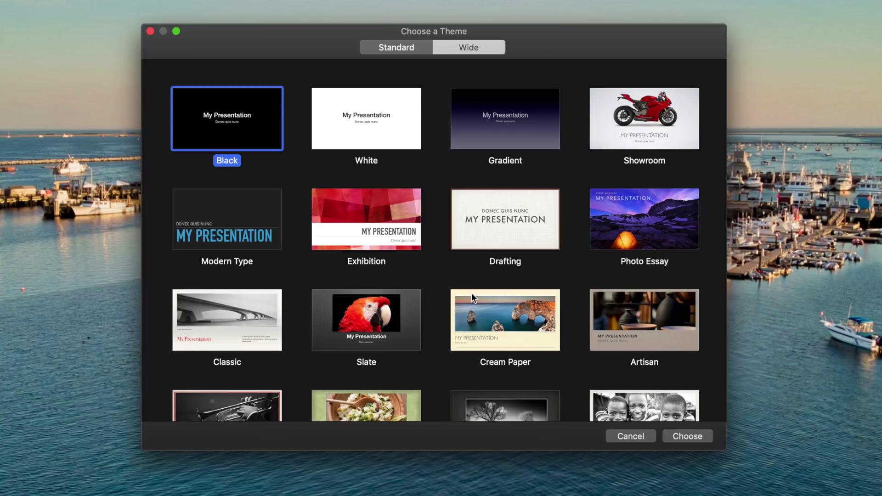
{"action": "left_click", "coordinate": [495, 122]}
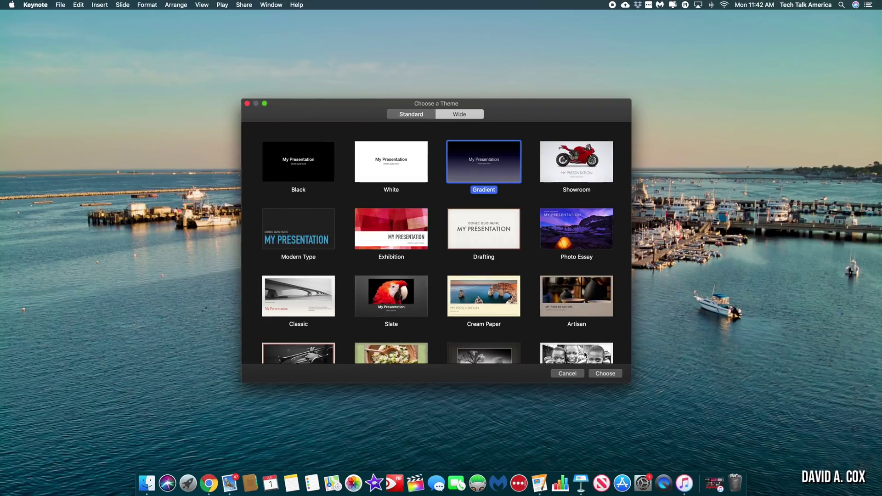
{"action": "left_click", "coordinate": [607, 375]}
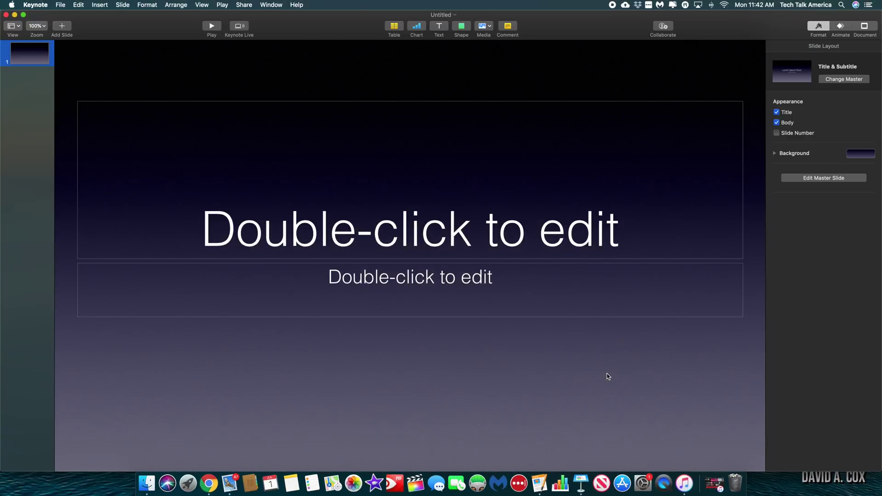
- Preview the available slide layouts and close the list without adding a slide
{"action": "left_click", "coordinate": [62, 28]}
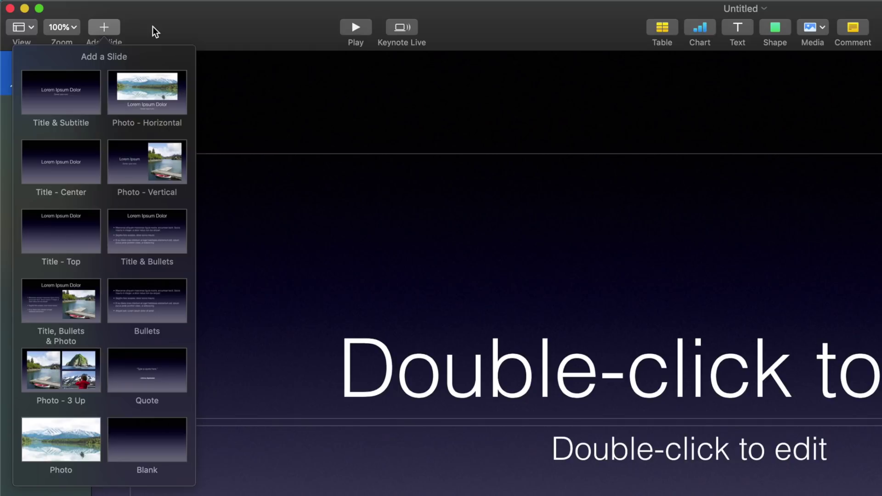
{"action": "left_click", "coordinate": [116, 24]}
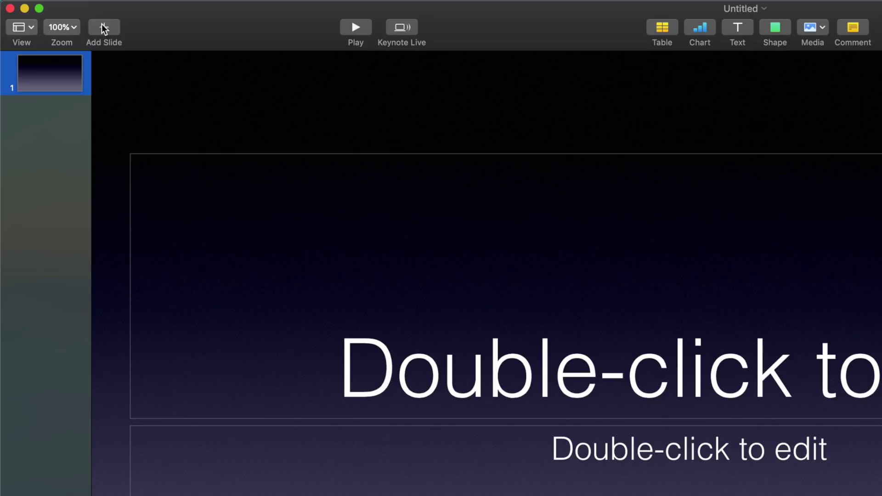
- Show presenter notes and enter 'Type your notes or reminders here. The audience can’t see this portion.'
{"action": "left_click", "coordinate": [23, 29]}
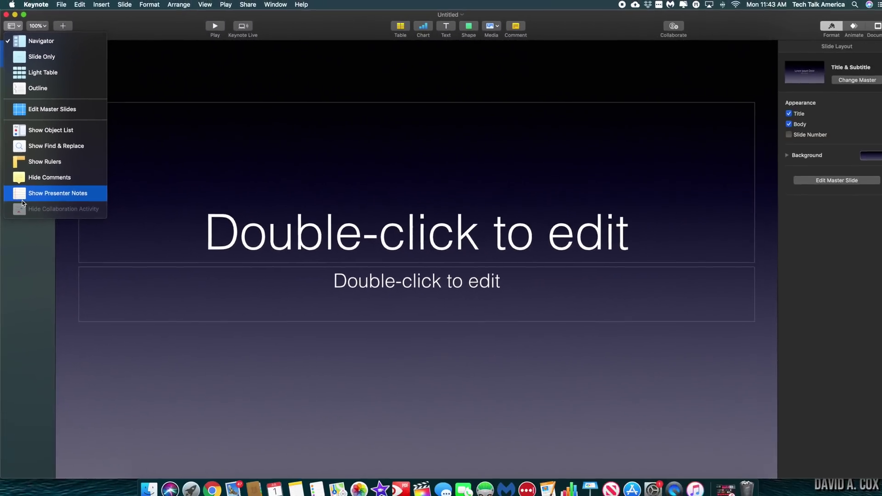
{"action": "left_click", "coordinate": [32, 282]}
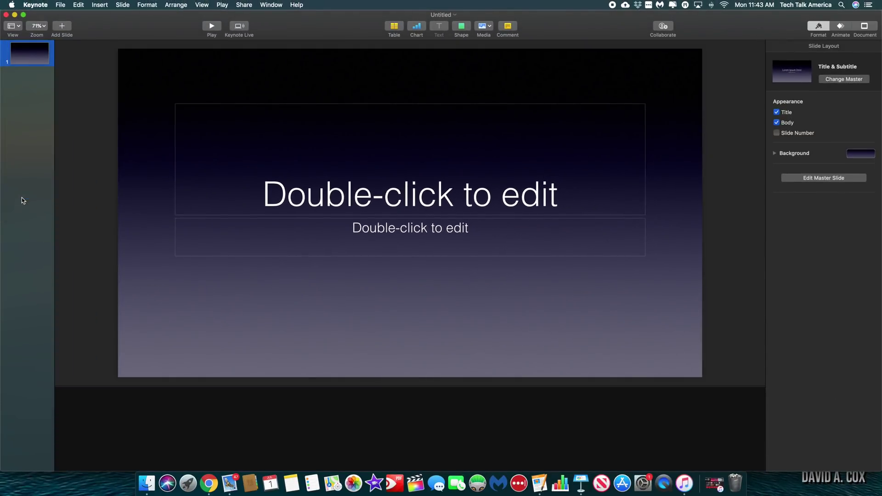
{"action": "type", "text": "Type your n"}
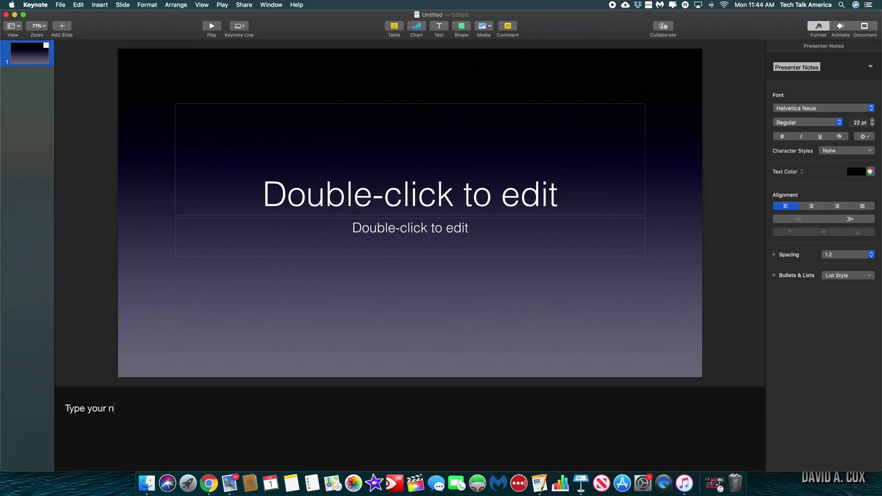
{"action": "type", "text": "otes or reminders here. The audien"}
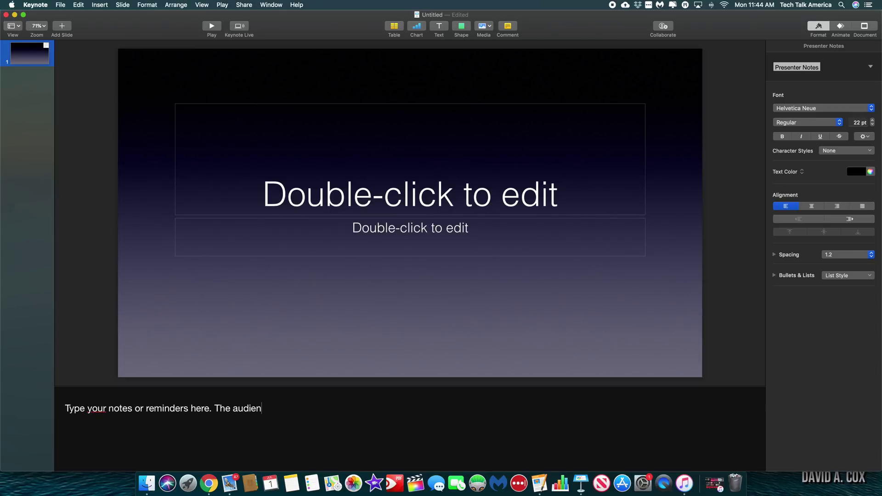
{"action": "type", "text": "ce can’t see this portion."}
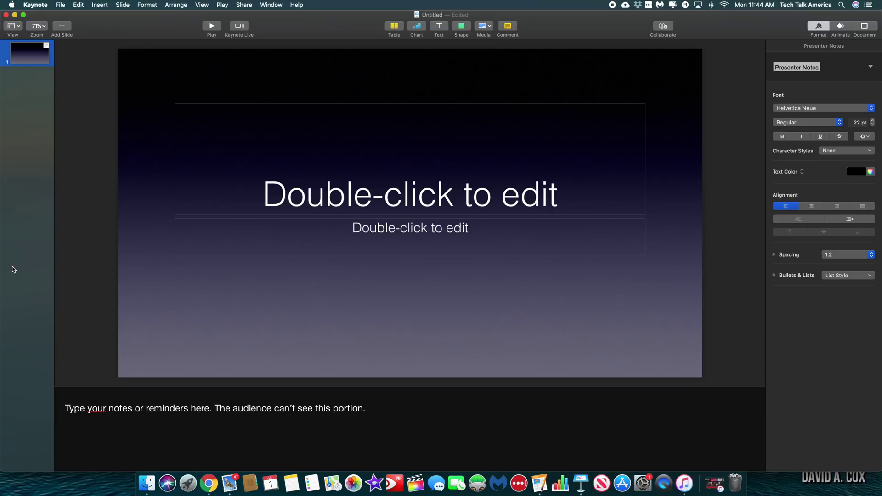
- Add Photo - Horizontal, Title & Bullets and Bullets slides to the deck
{"action": "left_click", "coordinate": [16, 25]}
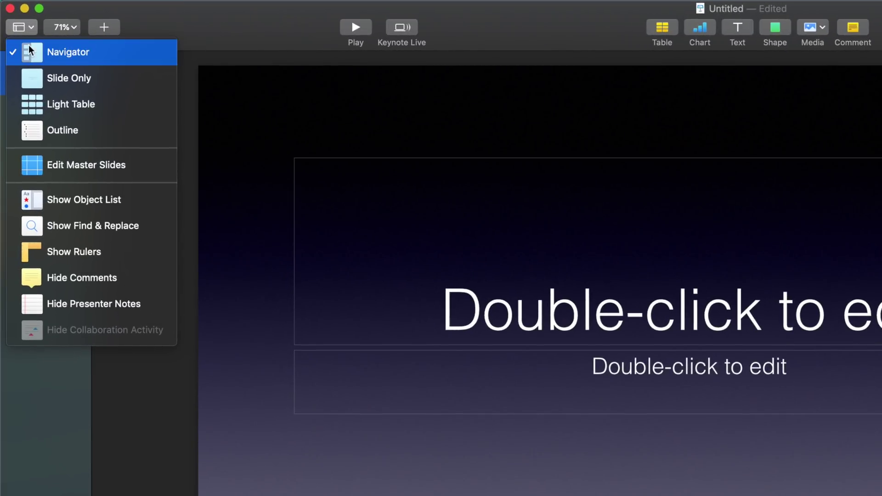
{"action": "left_click", "coordinate": [26, 27]}
{"action": "left_click", "coordinate": [102, 29]}
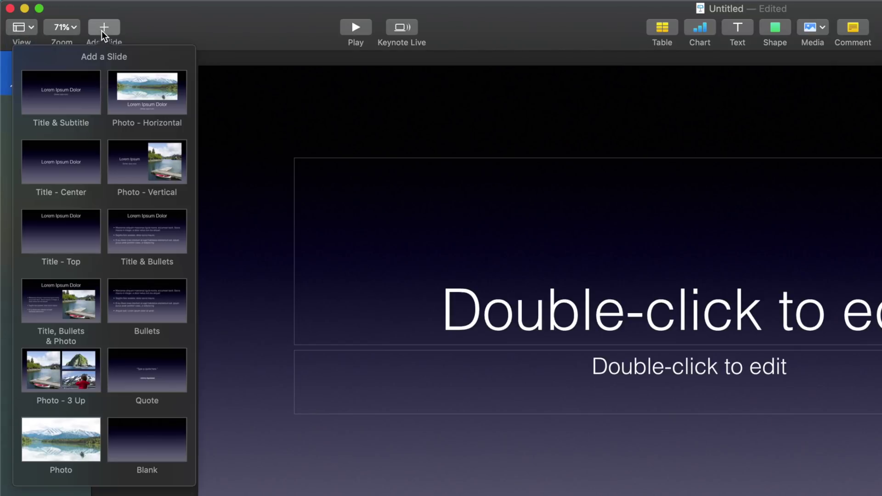
{"action": "left_click", "coordinate": [125, 101]}
{"action": "left_click", "coordinate": [98, 28]}
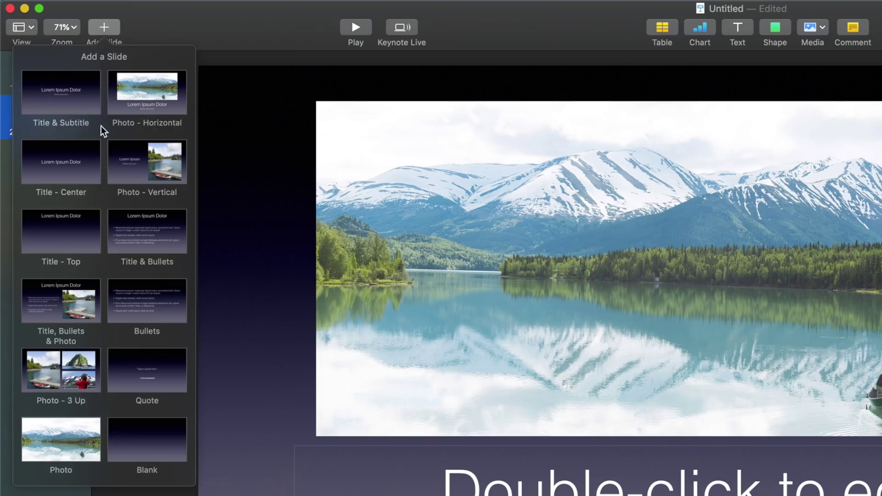
{"action": "left_click", "coordinate": [134, 228]}
{"action": "left_click", "coordinate": [99, 27]}
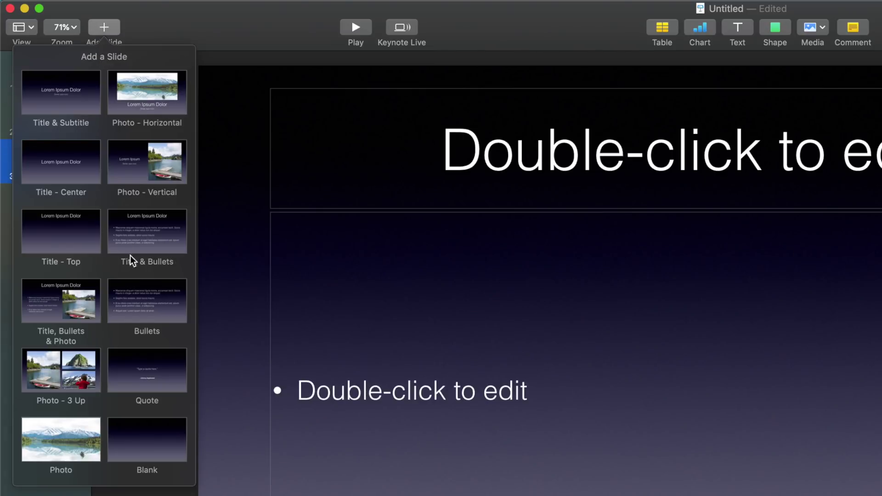
{"action": "left_click", "coordinate": [137, 306]}
- Move the mountain-lake photo slide to the end, after slide 4
{"action": "left_click", "coordinate": [49, 111]}
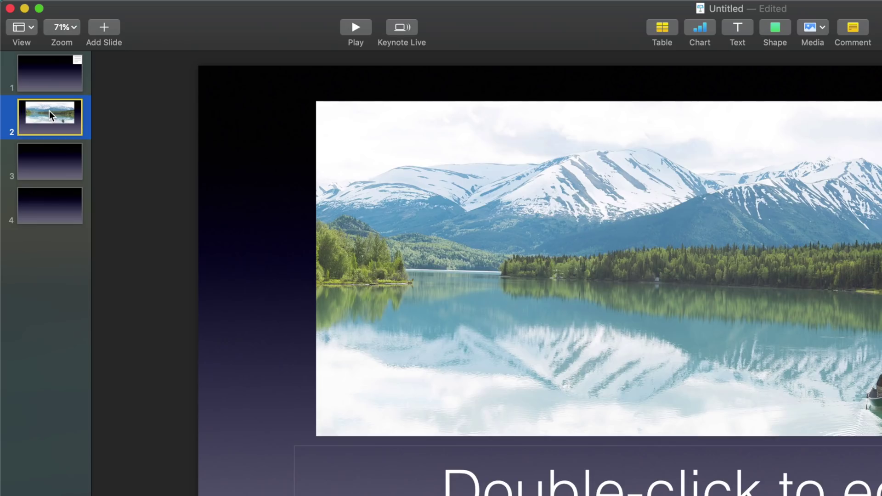
{"action": "mouse_move", "coordinate": [49, 111]}
{"action": "left_mouse_down"}
{"action": "mouse_move", "coordinate": [71, 148]}
{"action": "mouse_move", "coordinate": [42, 223]}
{"action": "left_mouse_up"}
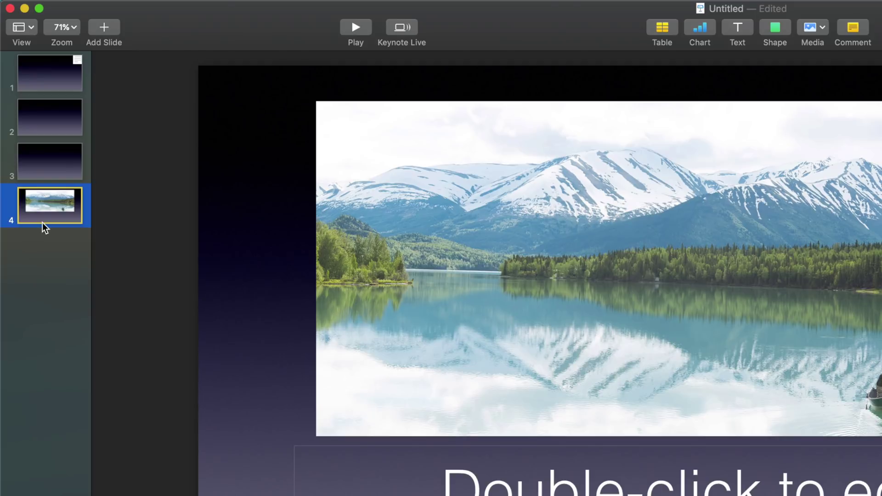
{"action": "left_click", "coordinate": [46, 122]}
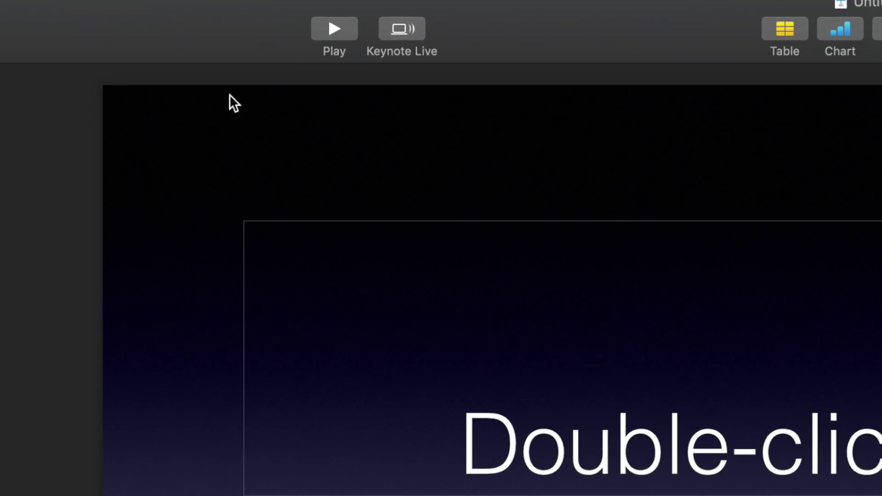
- Set up Keynote Live, review the invite-viewer options, then dismiss the sharing sheet
{"action": "left_click", "coordinate": [404, 29]}
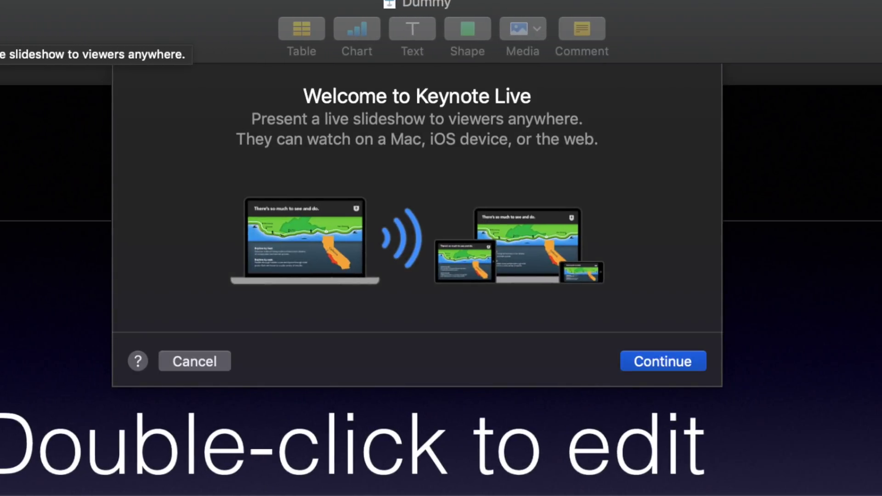
{"action": "left_click", "coordinate": [668, 360]}
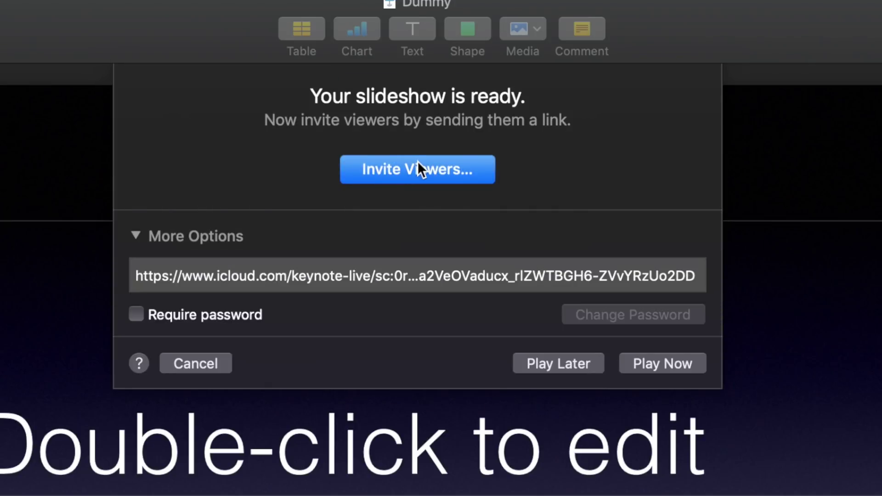
{"action": "left_click", "coordinate": [418, 163]}
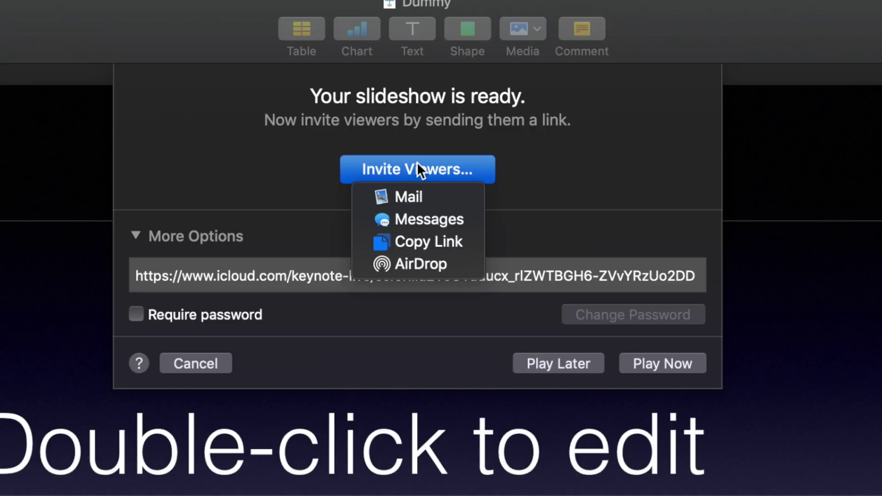
{"action": "key", "text": "Escape"}
{"action": "key", "text": "Escape"}
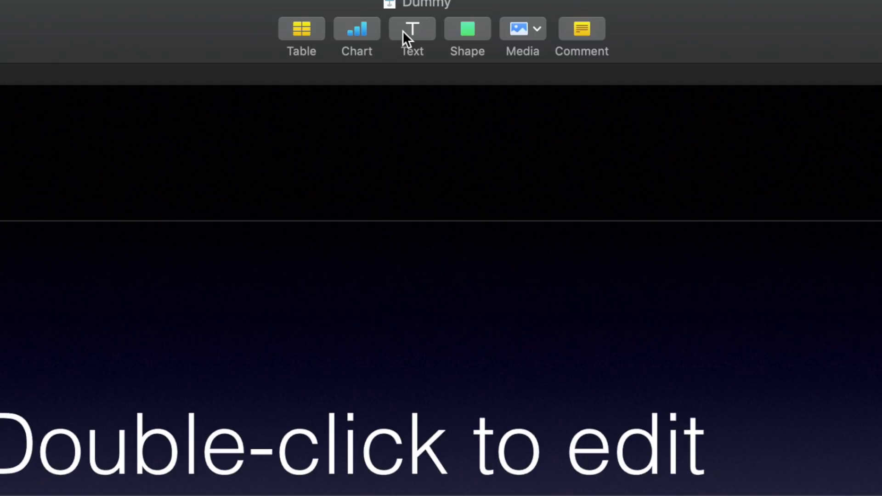
- Look over the media insert choices, then open Keynote Preferences
{"action": "left_click", "coordinate": [535, 32]}
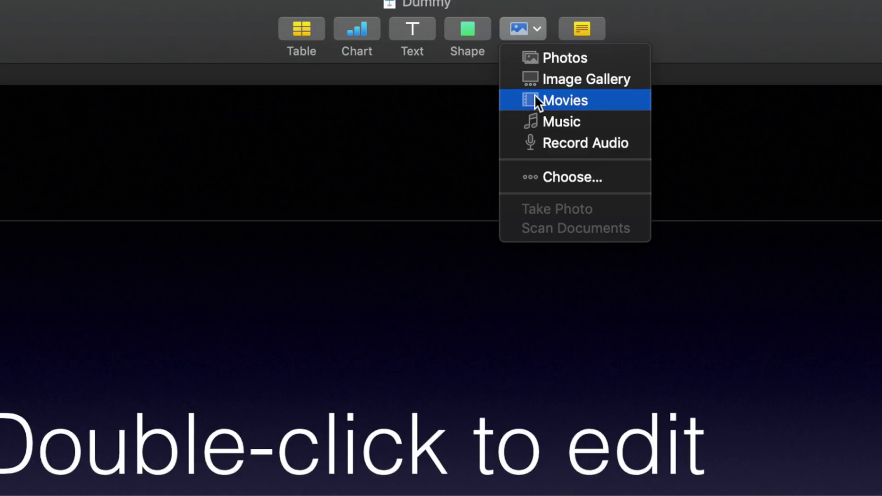
{"action": "left_click", "coordinate": [523, 29]}
{"action": "left_click", "coordinate": [79, 6]}
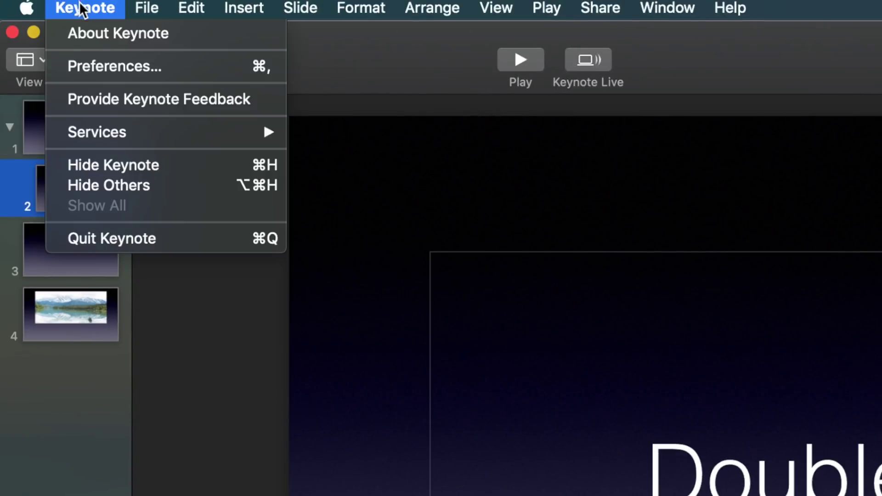
{"action": "left_click", "coordinate": [95, 64]}
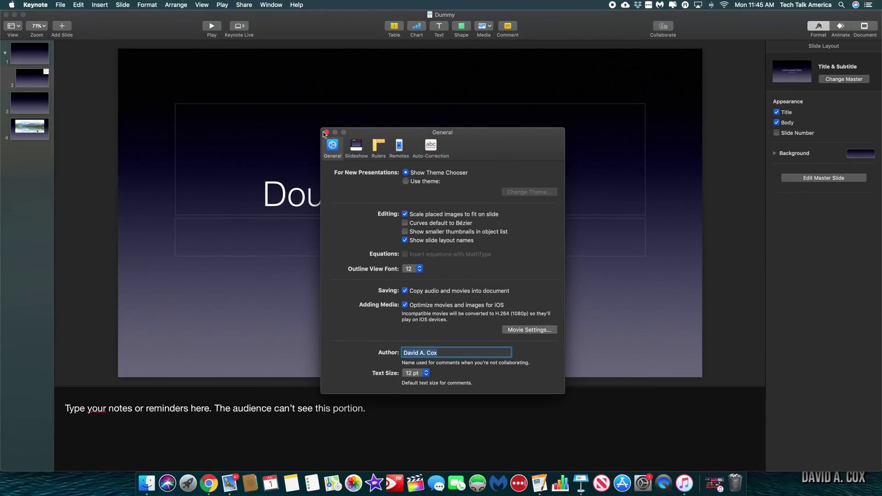
- Close Preferences and insert an image gallery filled with pictures from the Photos library
{"action": "left_click", "coordinate": [324, 132]}
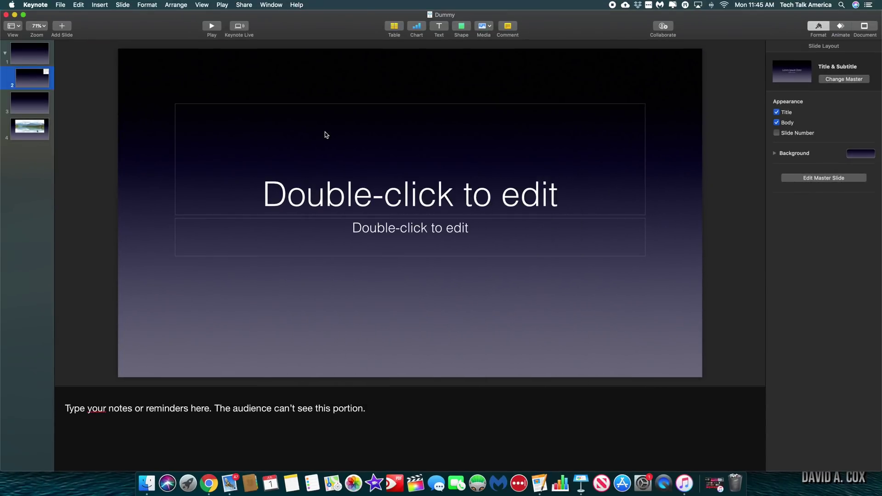
{"action": "left_click", "coordinate": [488, 26]}
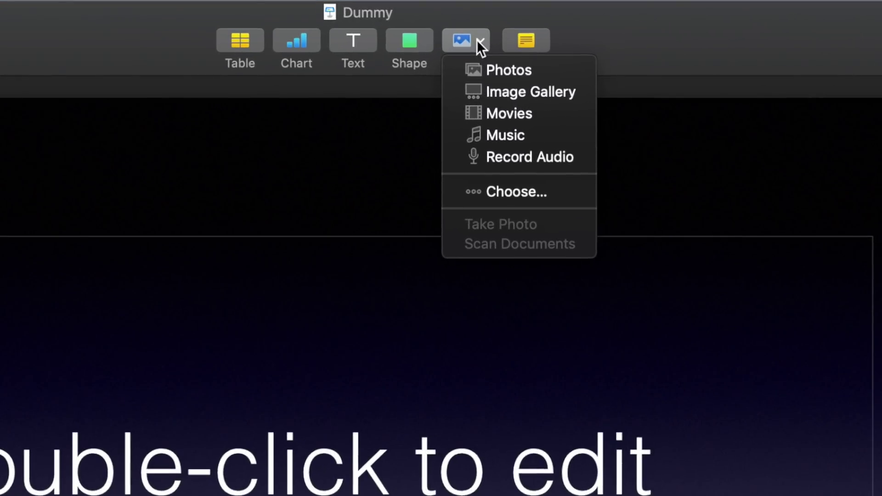
{"action": "left_click", "coordinate": [470, 89]}
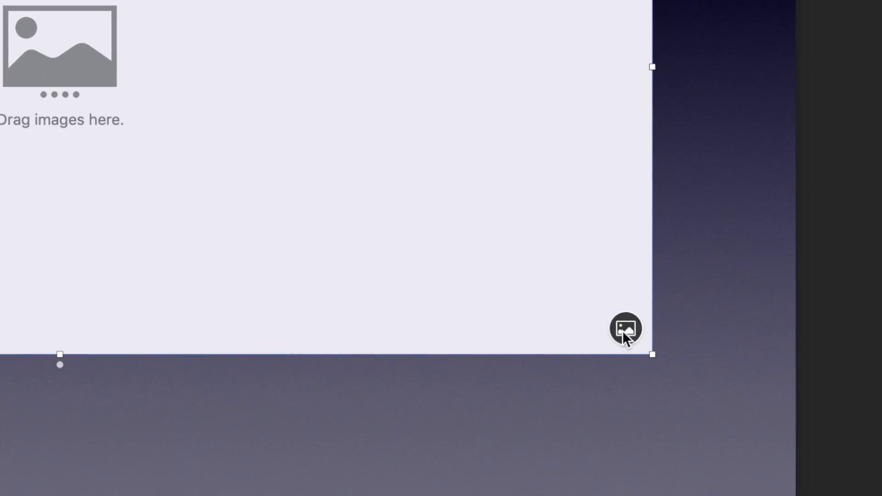
{"action": "left_click", "coordinate": [625, 332]}
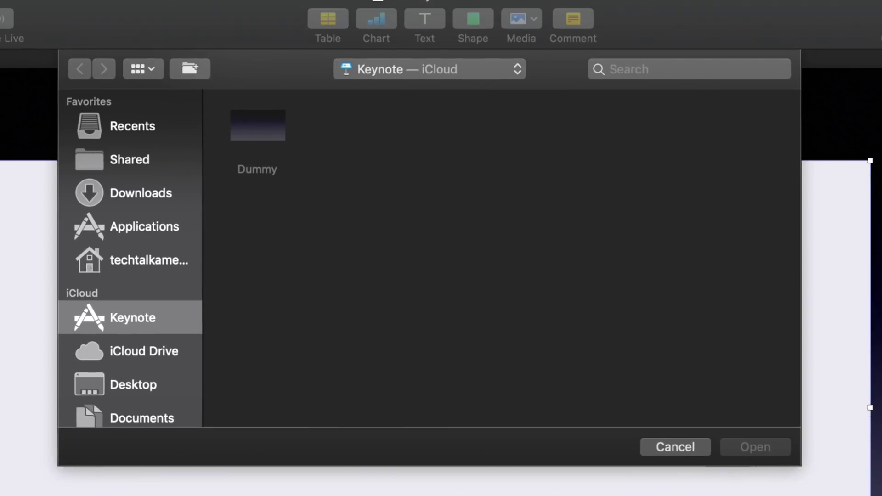
{"action": "scroll", "coordinate": [110, 394], "scroll_direction": "down", "scroll_amount": 5}
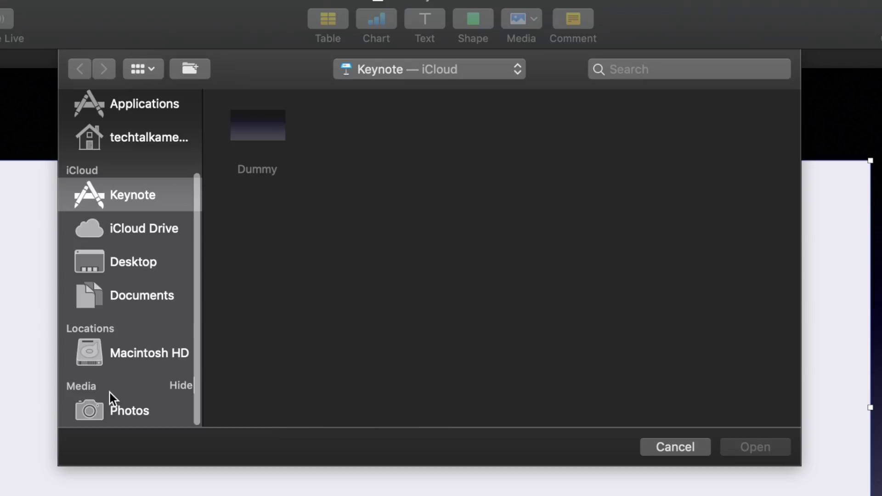
{"action": "left_click", "coordinate": [109, 392]}
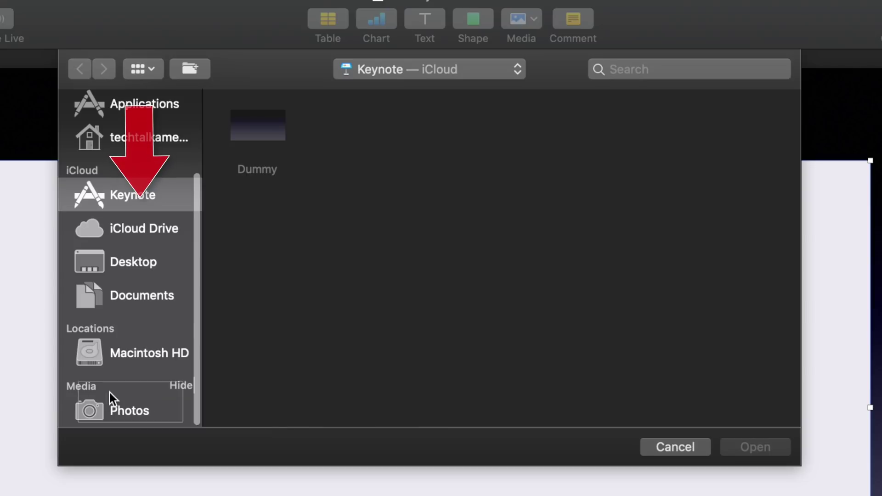
{"action": "left_click", "coordinate": [109, 395]}
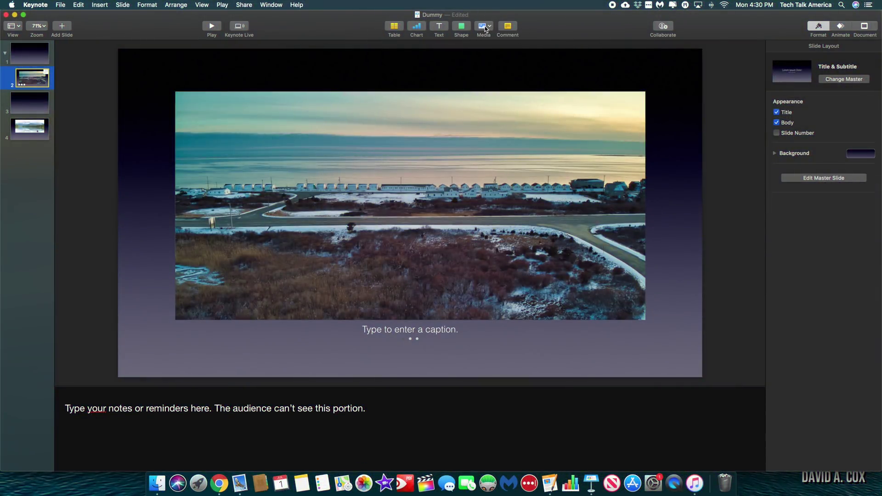
- Add the ambient meditation music track to the slide
{"action": "left_click", "coordinate": [484, 27]}
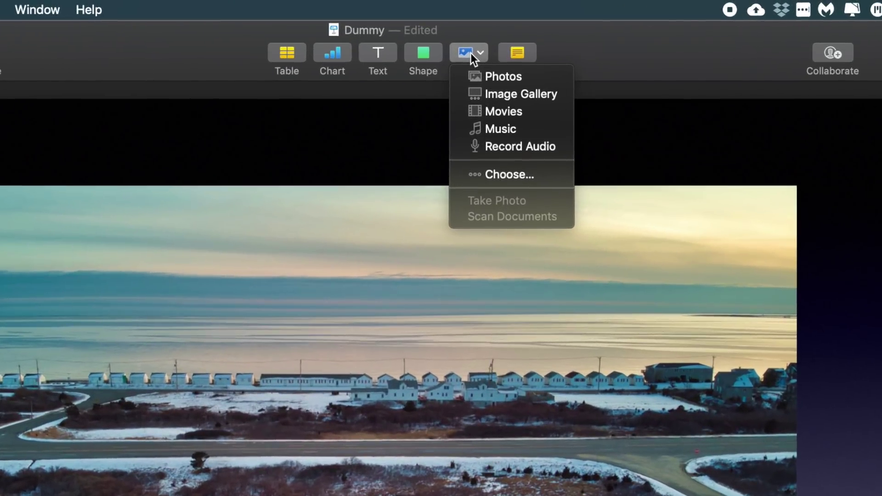
{"action": "left_click", "coordinate": [468, 129]}
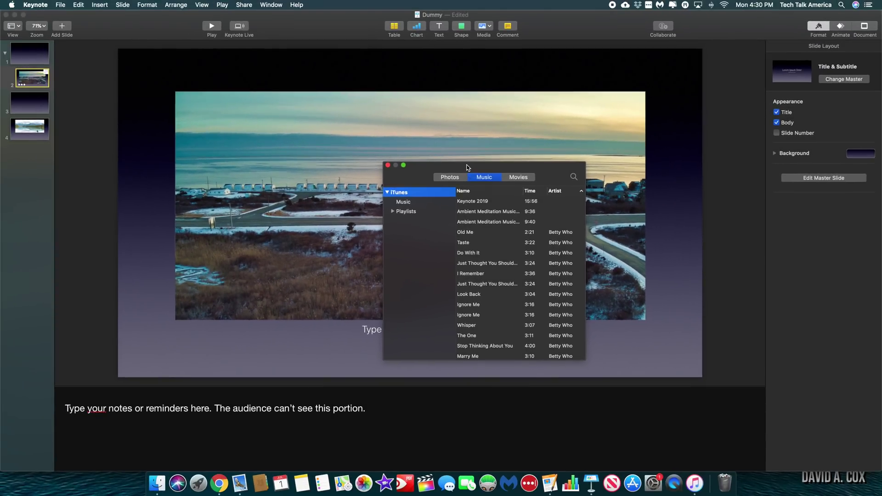
{"action": "left_click", "coordinate": [487, 211]}
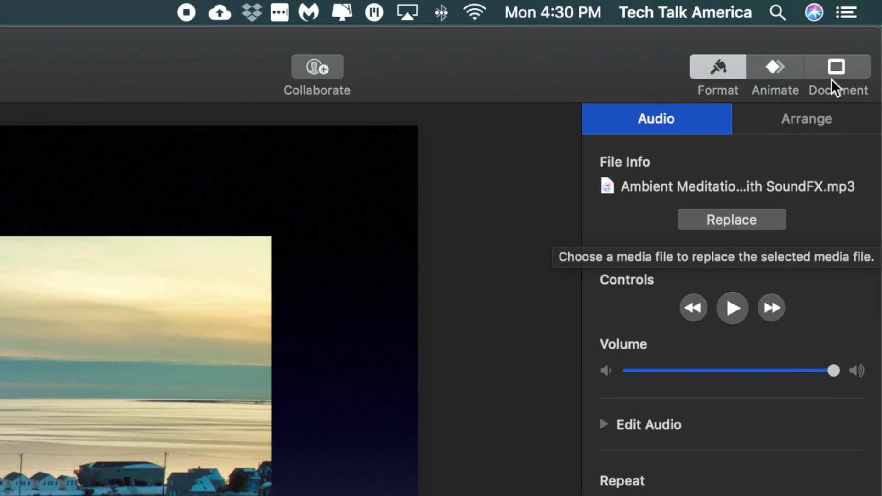
- Make the 9:36 ambient meditation track the play-once soundtrack and start a photo comment
{"action": "left_click", "coordinate": [834, 70]}
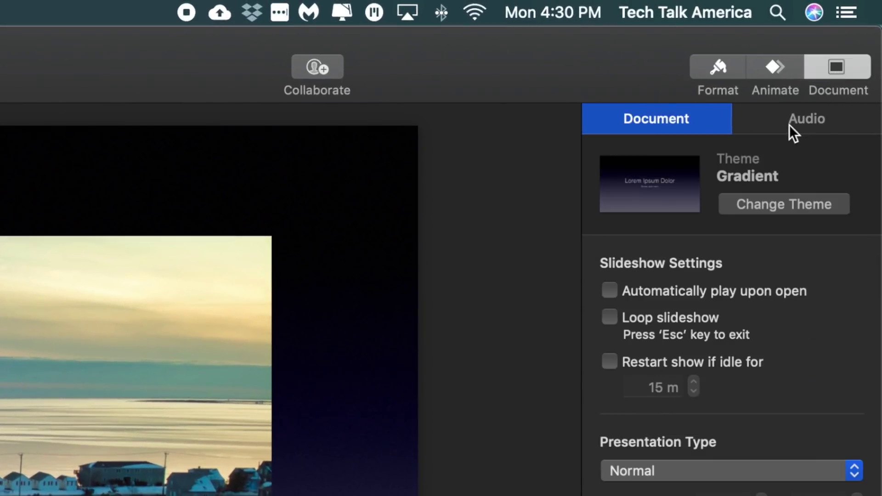
{"action": "left_click", "coordinate": [828, 131]}
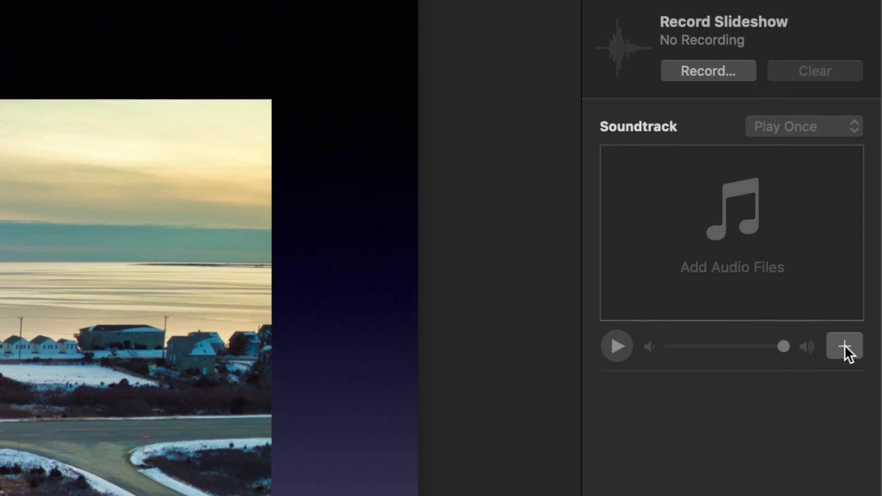
{"action": "left_click", "coordinate": [844, 345]}
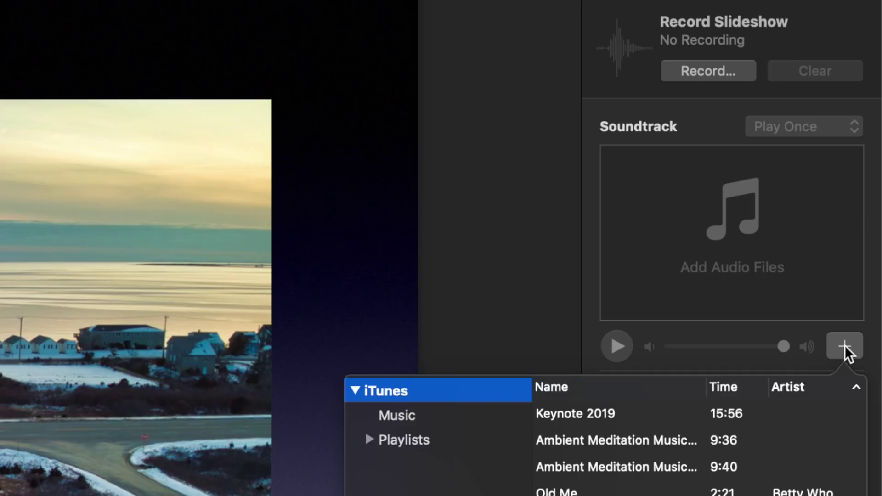
{"action": "double_click", "coordinate": [648, 444]}
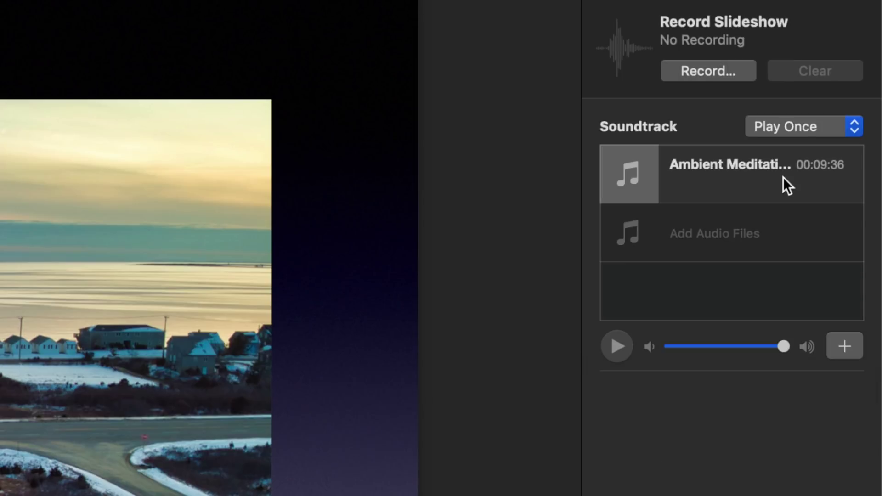
{"action": "left_click", "coordinate": [805, 126]}
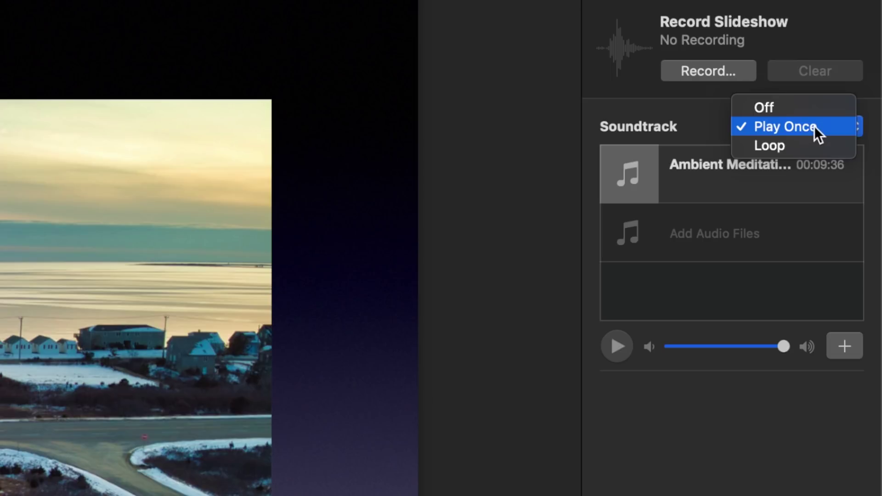
{"action": "left_click", "coordinate": [813, 126]}
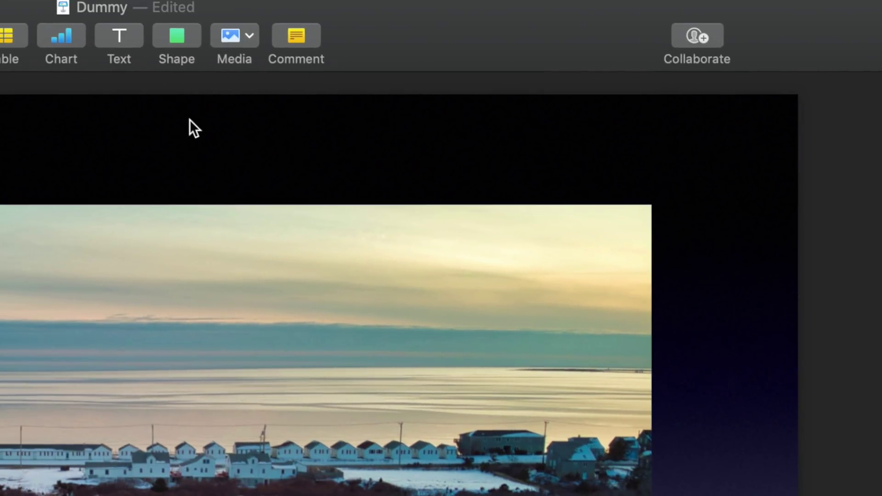
{"action": "left_click", "coordinate": [294, 40]}
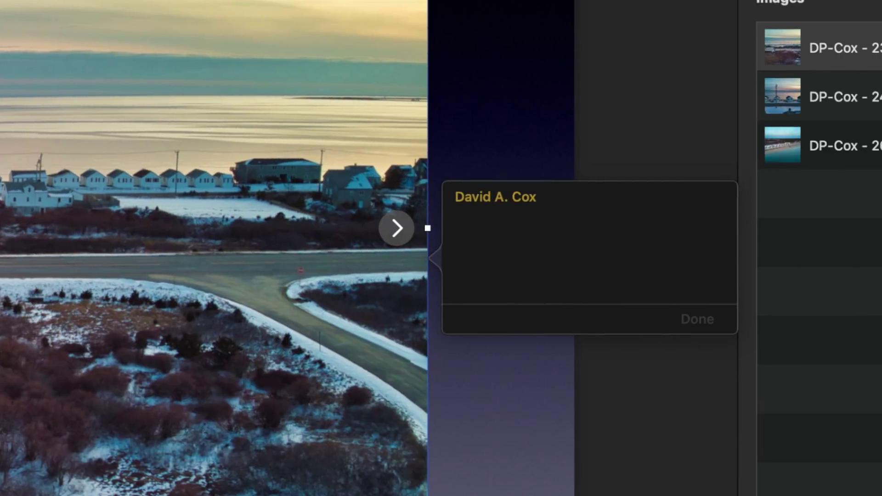
{"action": "type", "text": "Swap this photo out with a a"}
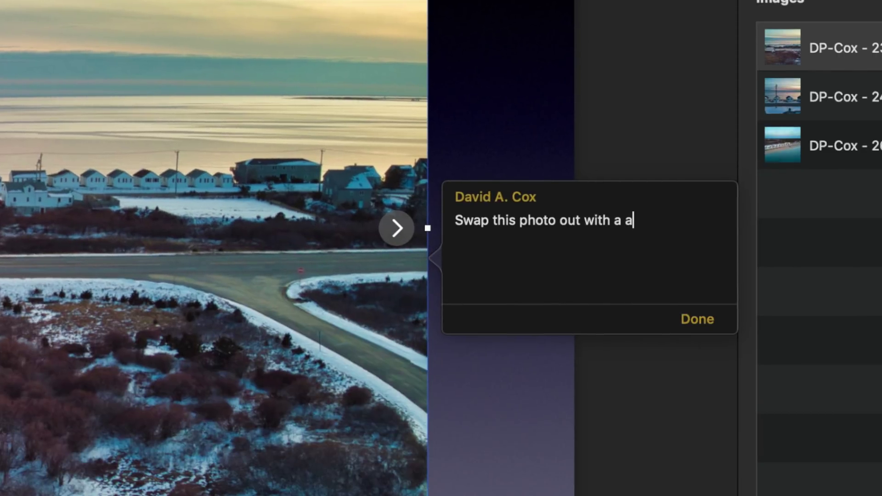
- Correct the comment to 'Swap this photo out with a summer pic.' and post it
{"action": "key", "text": "BackSpace"}
{"action": "type", "text": "summer pic."}
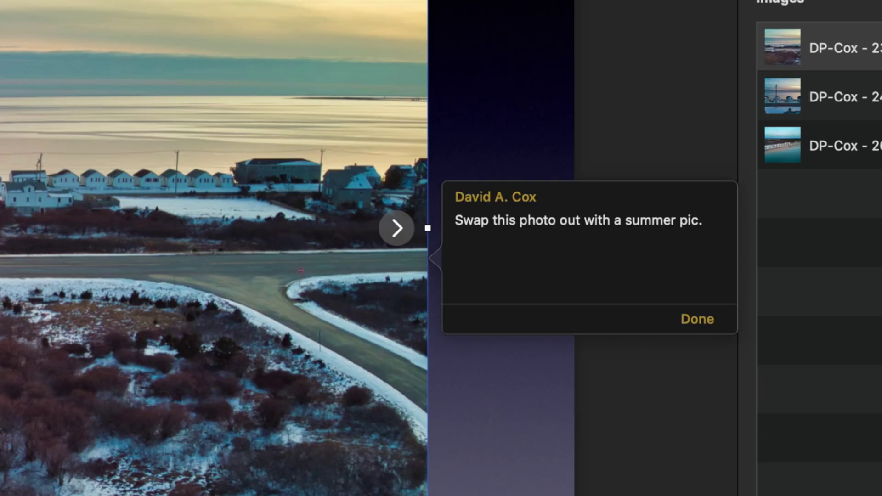
{"action": "left_click", "coordinate": [703, 318]}
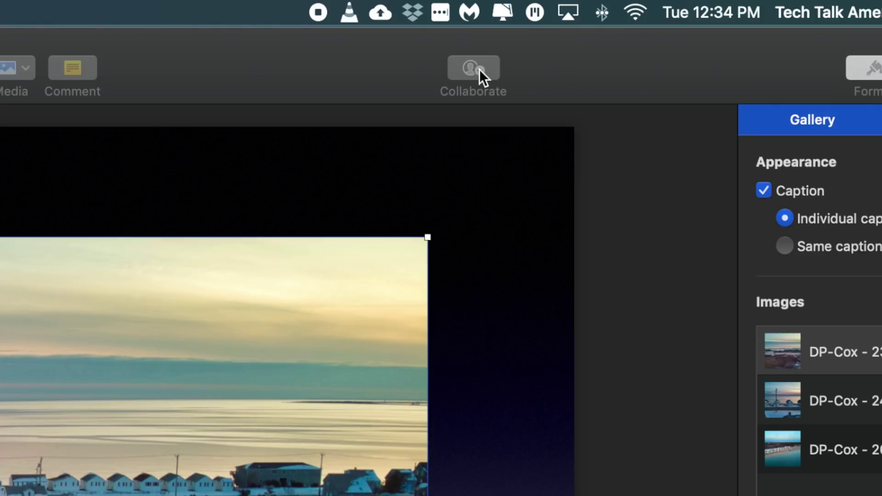
- Review Collaborate share options, leaving invitees able to make changes, without sending
{"action": "left_click", "coordinate": [473, 68]}
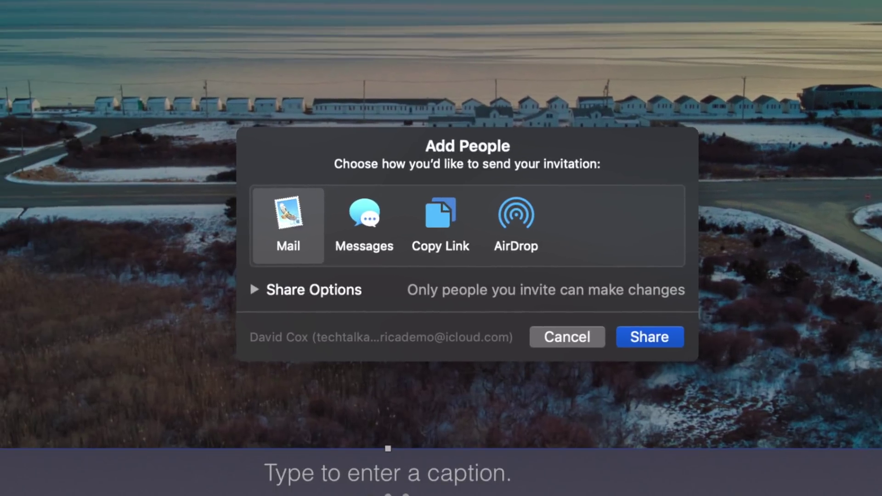
{"action": "left_click", "coordinate": [255, 288]}
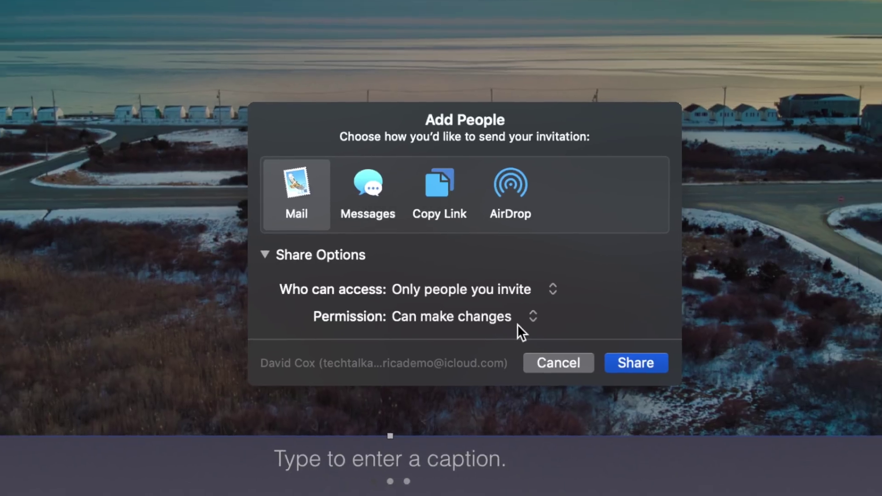
{"action": "left_click", "coordinate": [524, 322]}
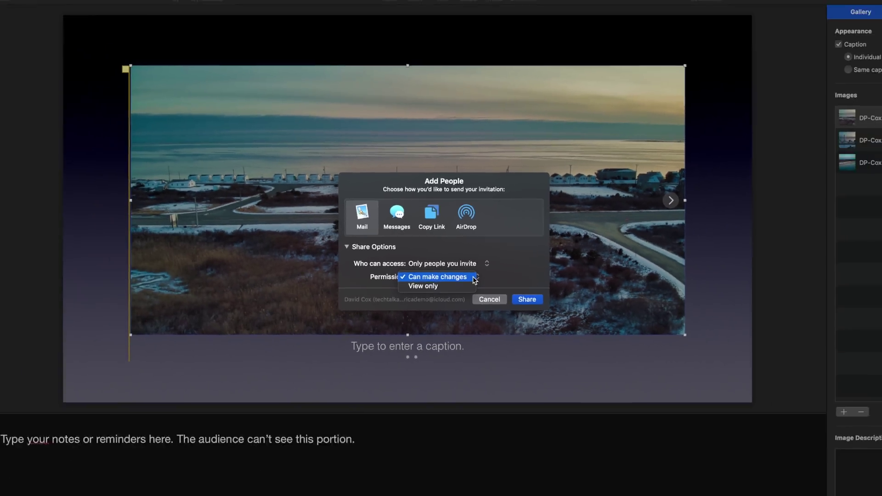
{"action": "left_click", "coordinate": [543, 300]}
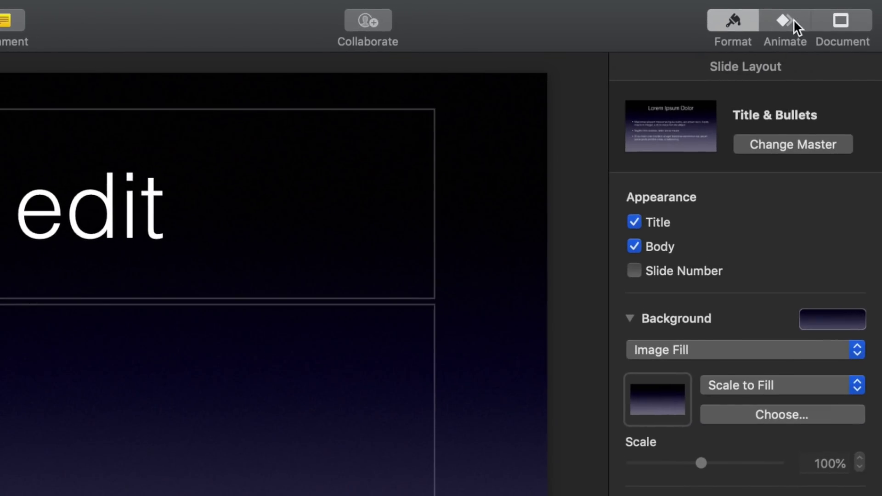
- Hide and restore the format sidebar, then select the title and body boxes and deselect
{"action": "left_click", "coordinate": [736, 29]}
{"action": "left_click", "coordinate": [735, 29]}
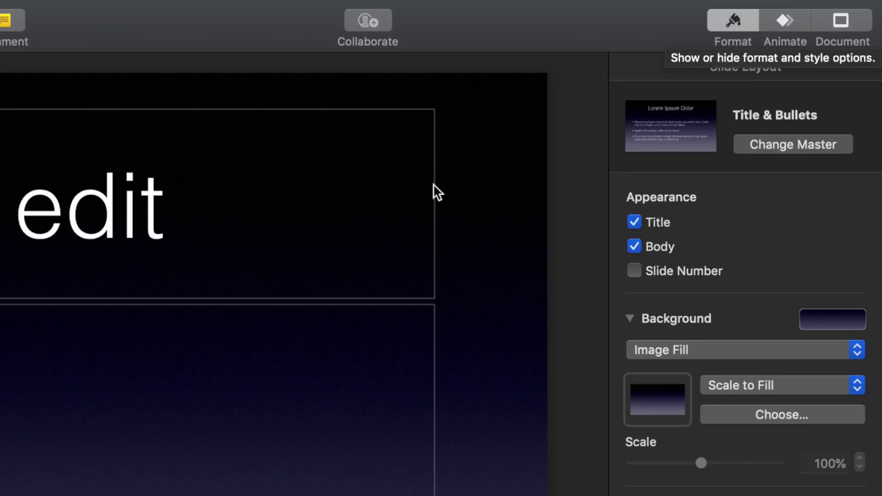
{"action": "left_click", "coordinate": [152, 193]}
{"action": "left_click", "coordinate": [176, 404]}
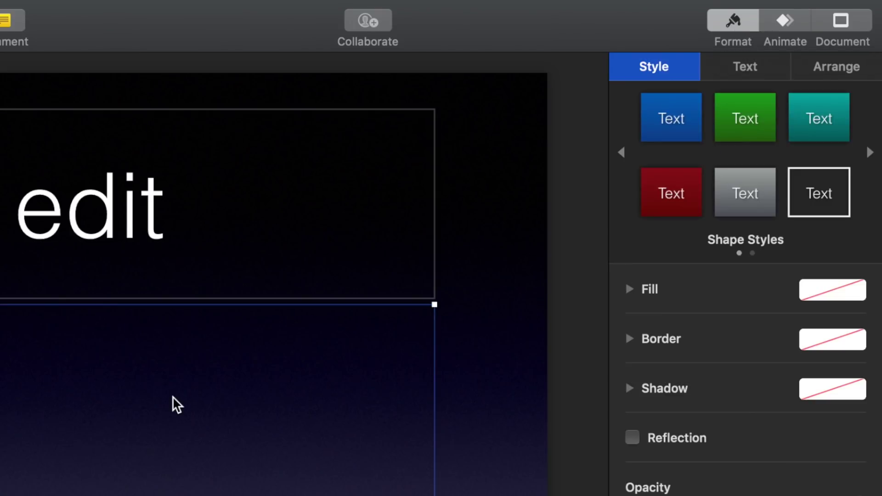
{"action": "left_click", "coordinate": [526, 189]}
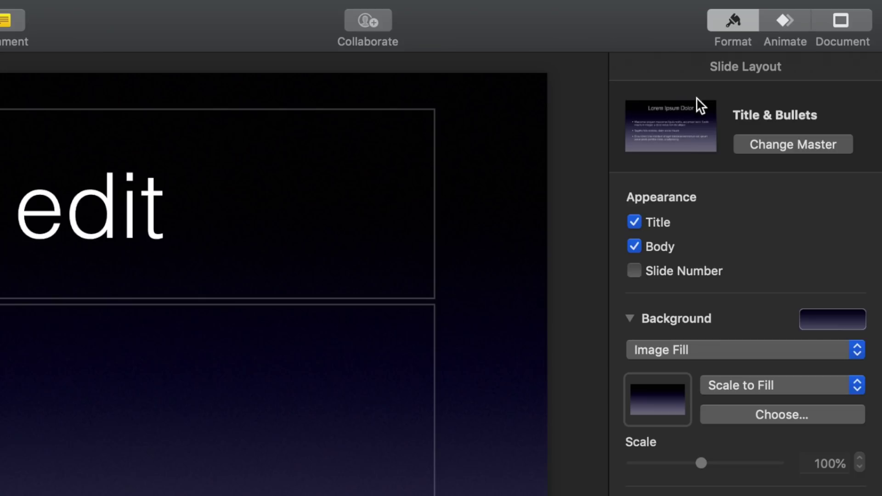
- Try the Photo - Vertical master, revert to Title & Bullets, and list background fill types
{"action": "left_click", "coordinate": [801, 143]}
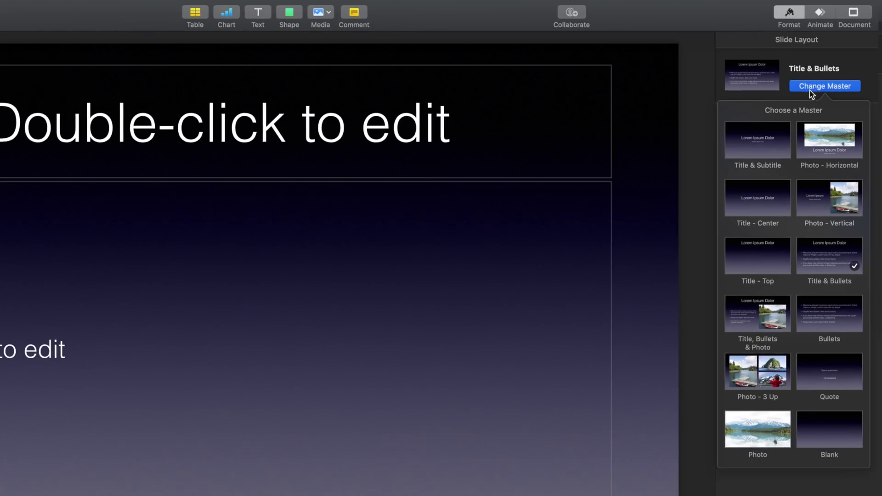
{"action": "left_click", "coordinate": [814, 207]}
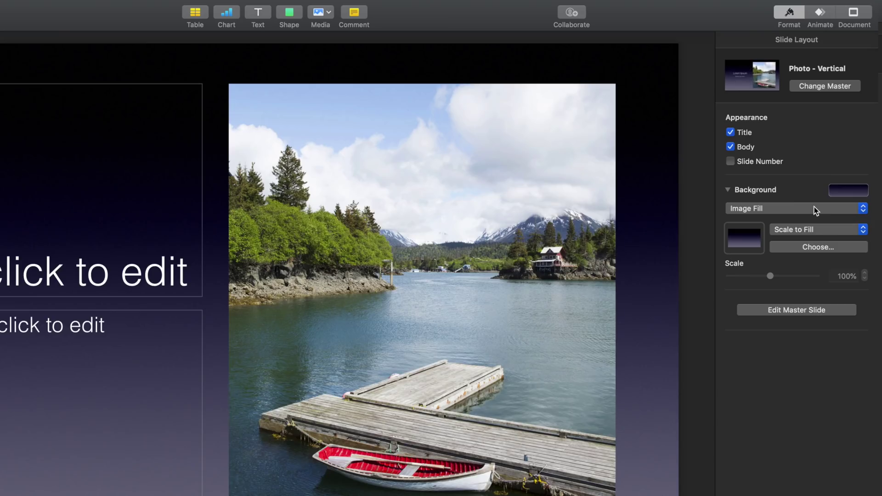
{"action": "left_click", "coordinate": [814, 87]}
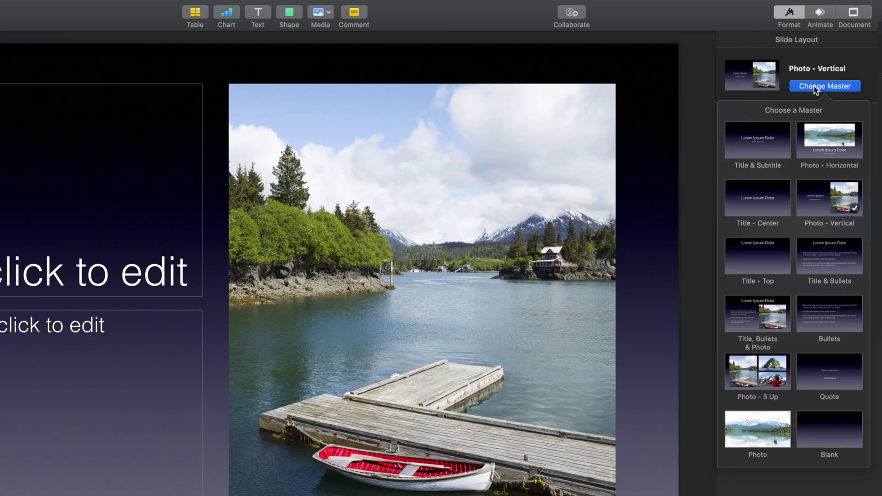
{"action": "left_click", "coordinate": [813, 249]}
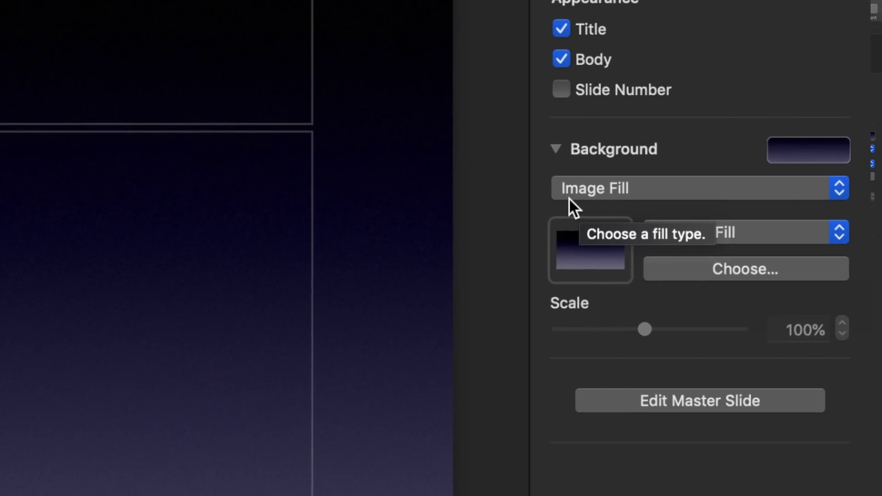
{"action": "left_click", "coordinate": [615, 199]}
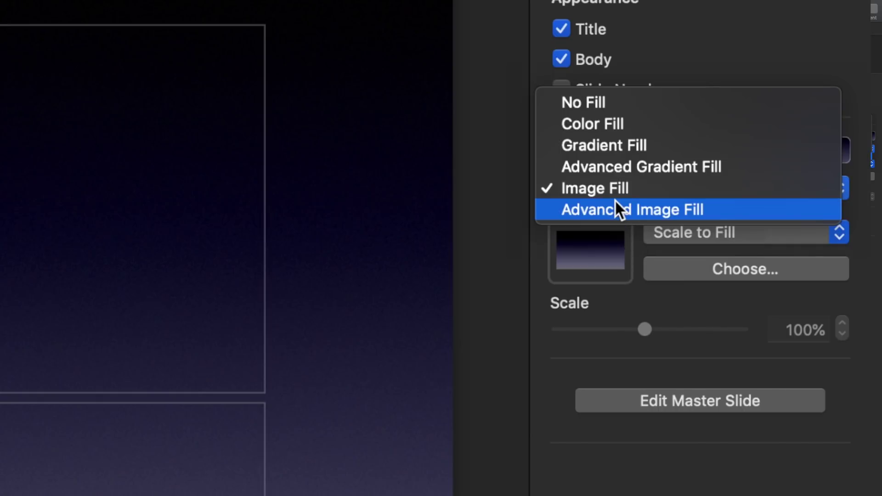
- Give the slide background an advanced gradient and shift its left colour stop
{"action": "left_click", "coordinate": [620, 146]}
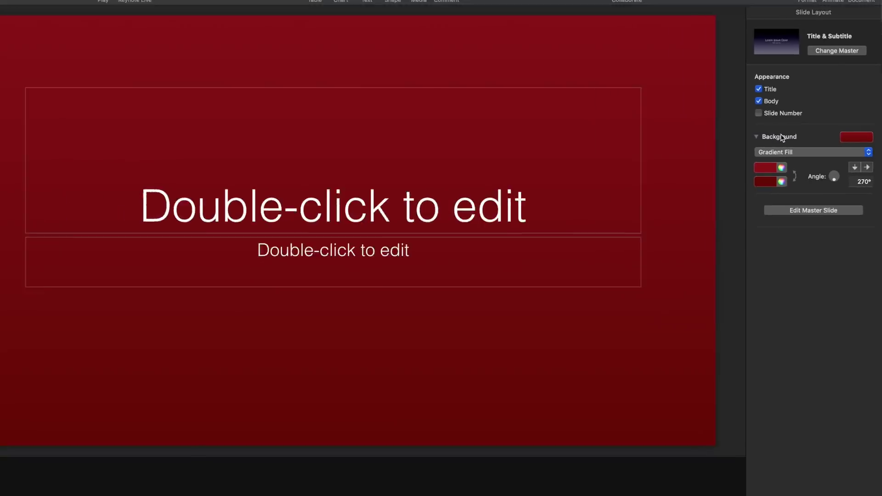
{"action": "left_click", "coordinate": [780, 153]}
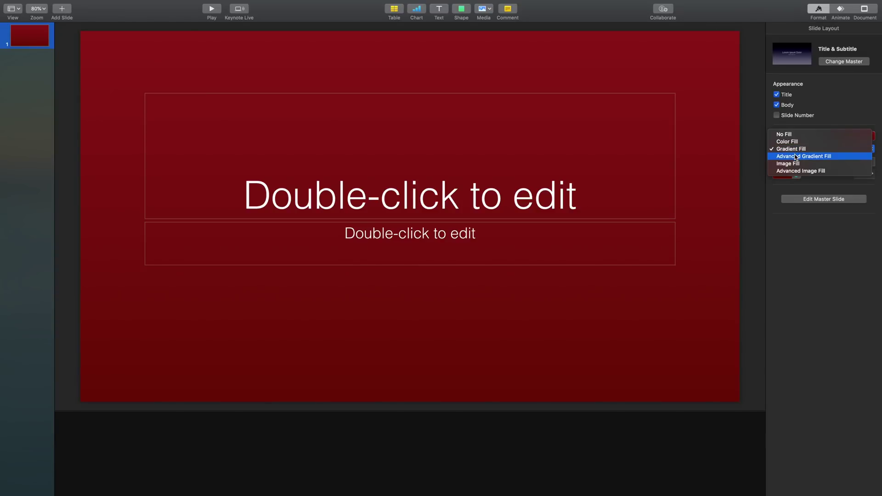
{"action": "left_click", "coordinate": [796, 157]}
{"action": "mouse_move", "coordinate": [778, 171]}
{"action": "left_mouse_down"}
{"action": "mouse_move", "coordinate": [836, 170]}
{"action": "mouse_move", "coordinate": [777, 177]}
{"action": "left_mouse_up"}
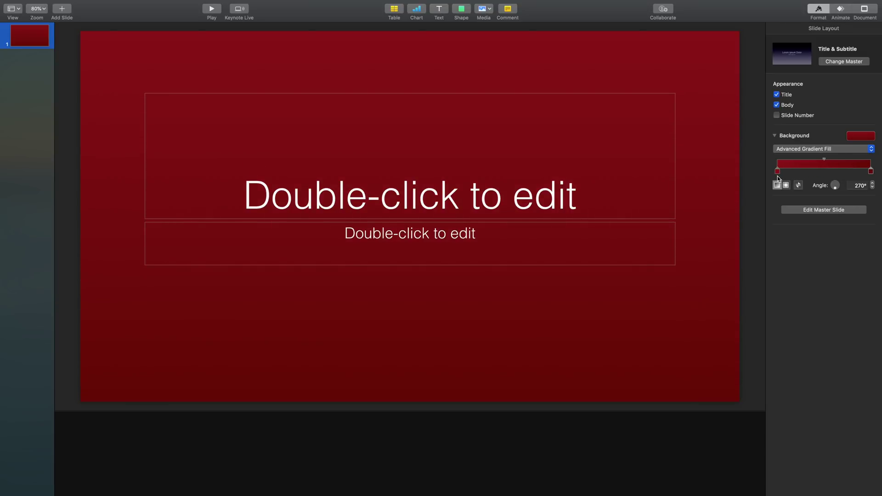
- Switch the background to an advanced image fill of the snowy cottages photo and enter the title 'Stand Out A Bit More'
{"action": "left_click", "coordinate": [789, 150]}
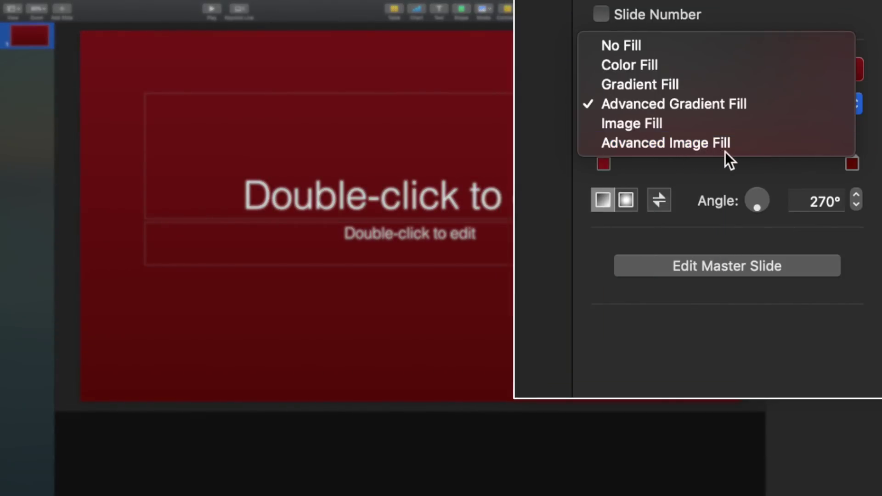
{"action": "left_click", "coordinate": [752, 147]}
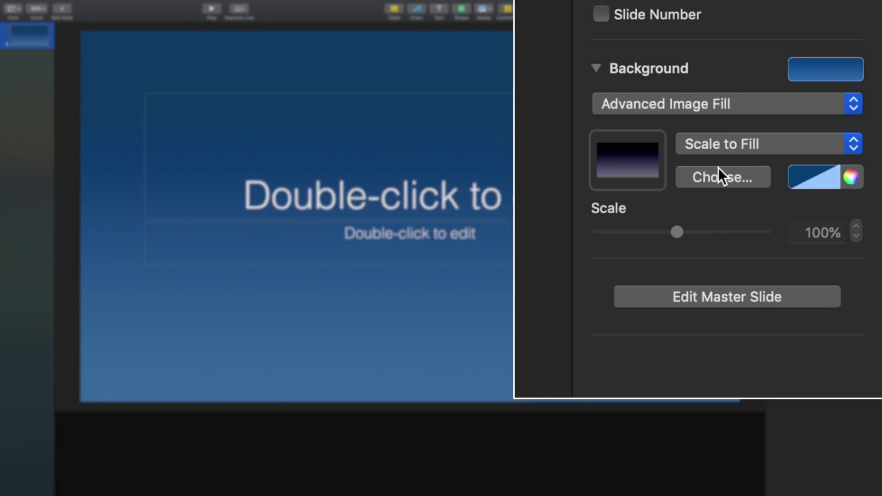
{"action": "left_click", "coordinate": [741, 177]}
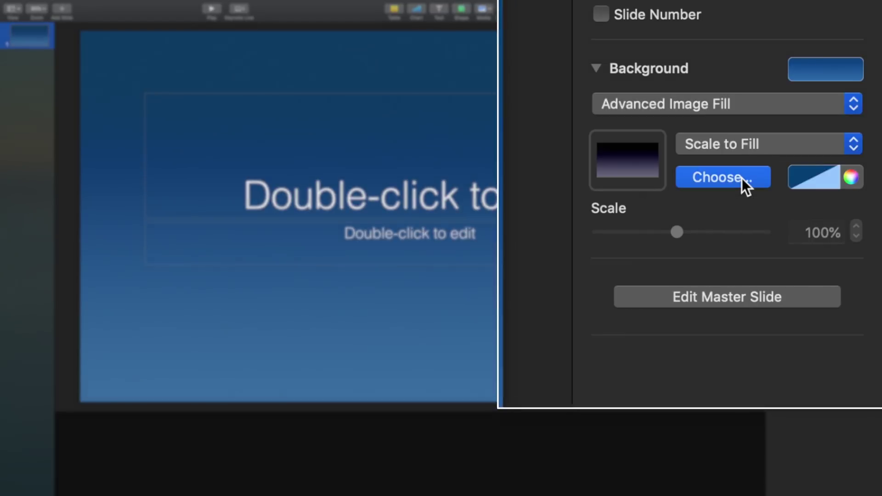
{"action": "double_click", "coordinate": [493, 112]}
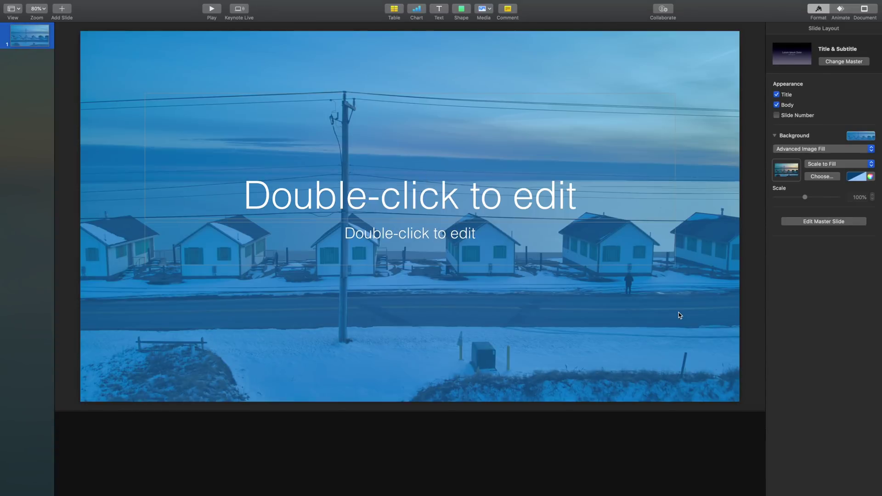
{"action": "double_click", "coordinate": [408, 195]}
{"action": "type", "text": "Stand Out A B"}
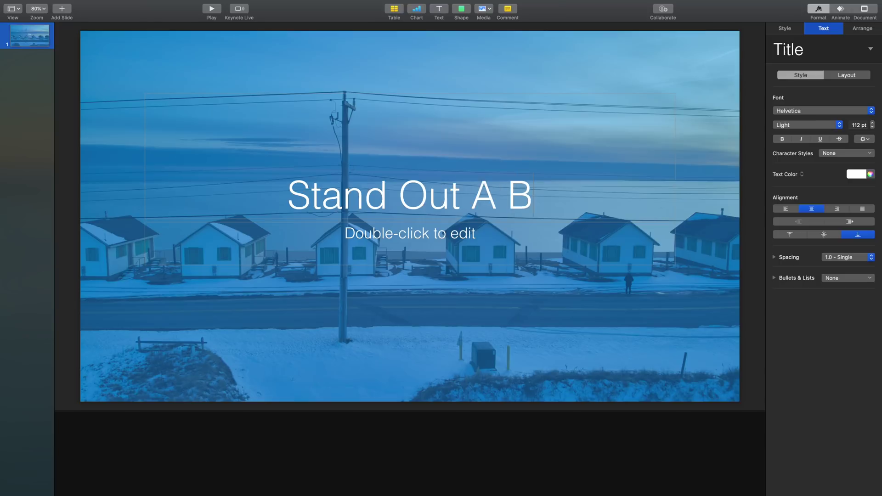
{"action": "type", "text": "it More"}
- Select the whole 'Stand Out A Bit More' title and give it a drop shadow
{"action": "key", "text": "super+a"}
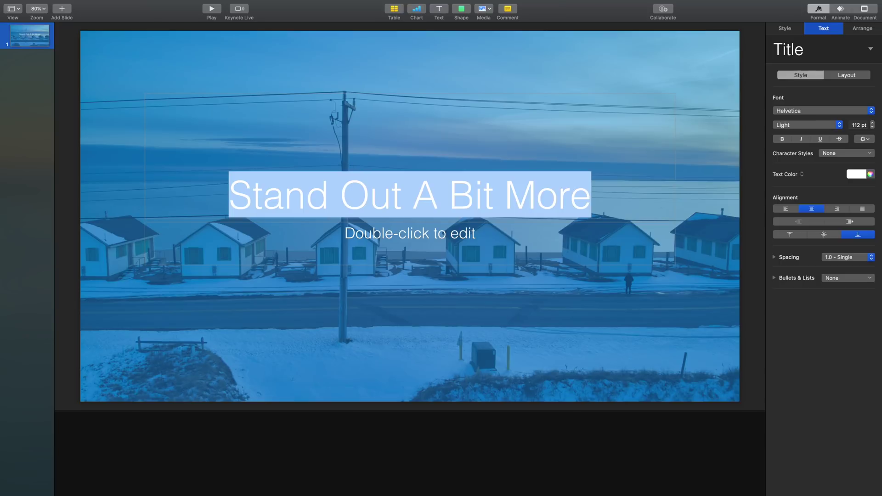
{"action": "left_click", "coordinate": [871, 140]}
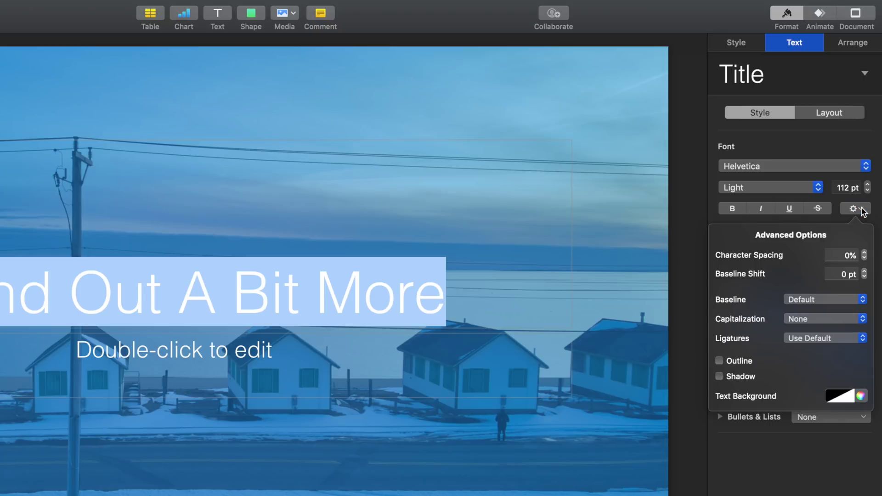
{"action": "left_click", "coordinate": [719, 376]}
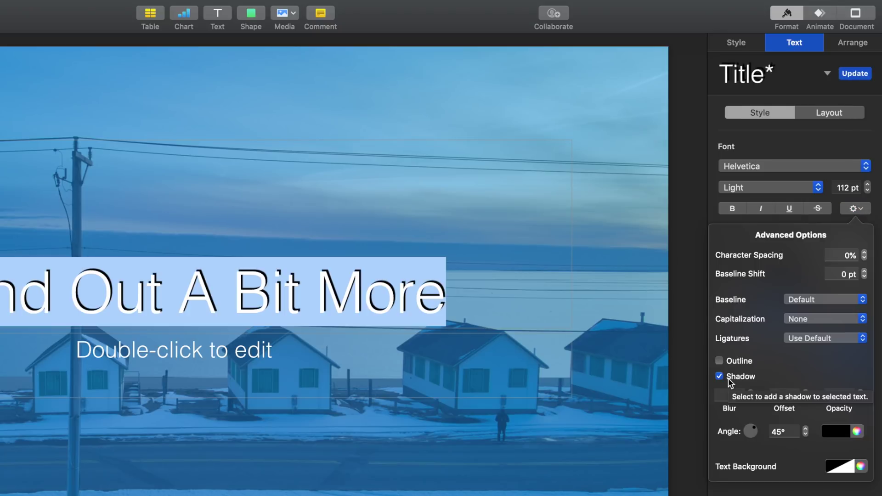
{"action": "left_click", "coordinate": [556, 295]}
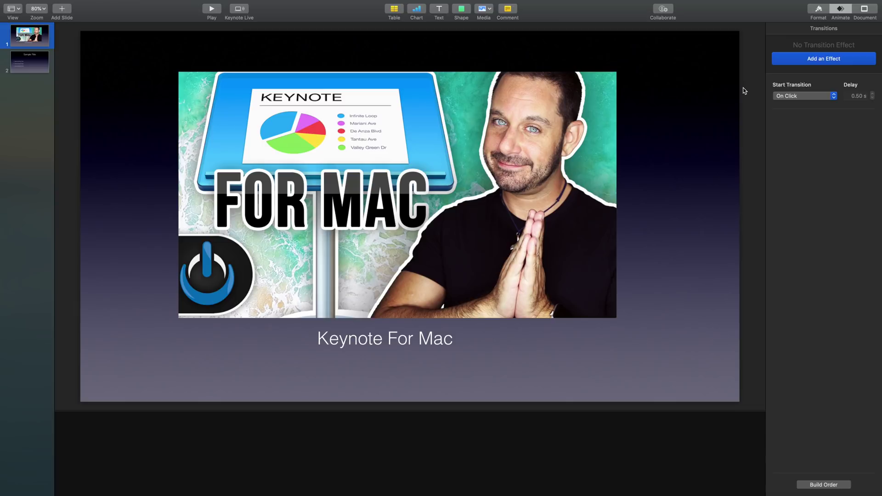
- Preview the Doorway and Fall effects, then give slide 1 the Fall transition
{"action": "left_click", "coordinate": [840, 9]}
{"action": "left_click", "coordinate": [831, 59]}
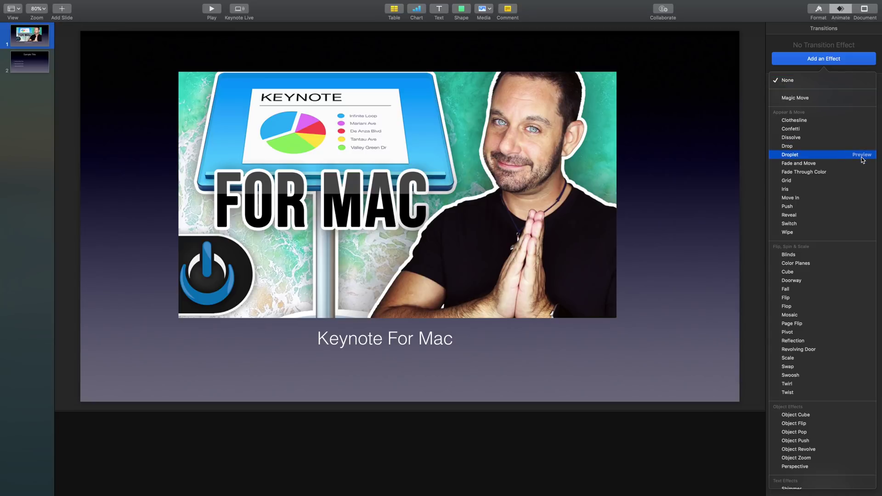
{"action": "left_click", "coordinate": [864, 273]}
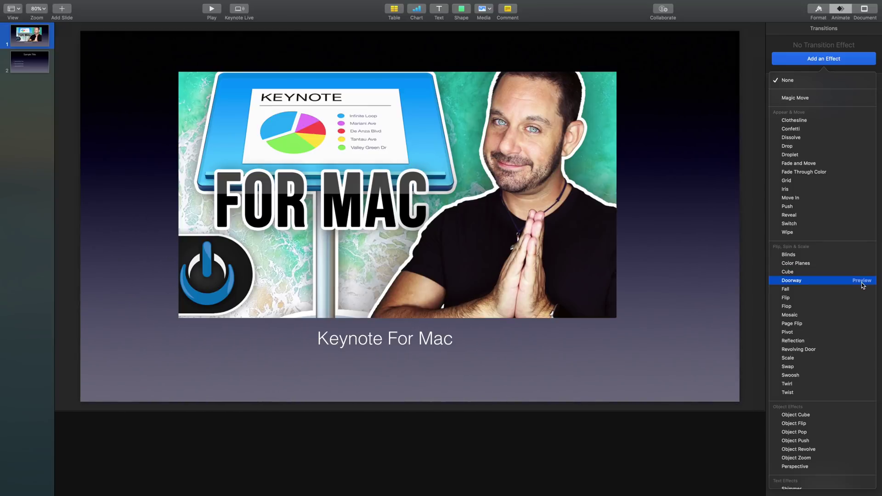
{"action": "left_click", "coordinate": [861, 281]}
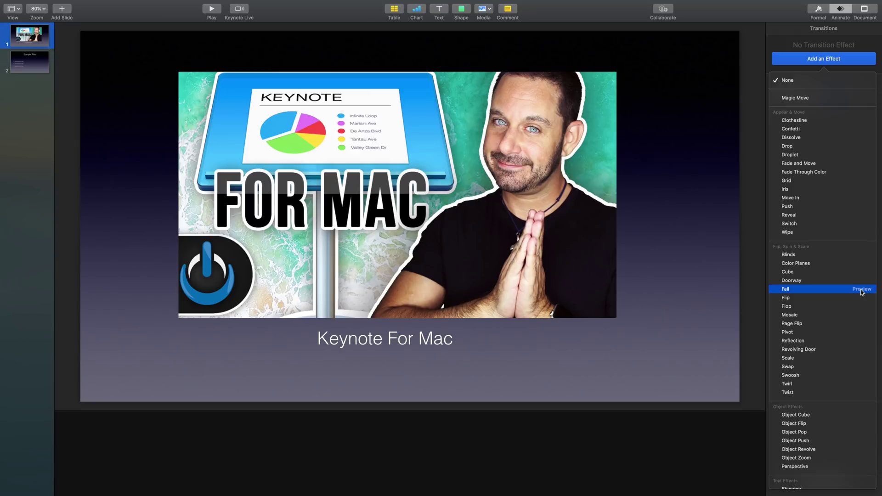
{"action": "left_click", "coordinate": [861, 288]}
{"action": "left_click", "coordinate": [845, 289]}
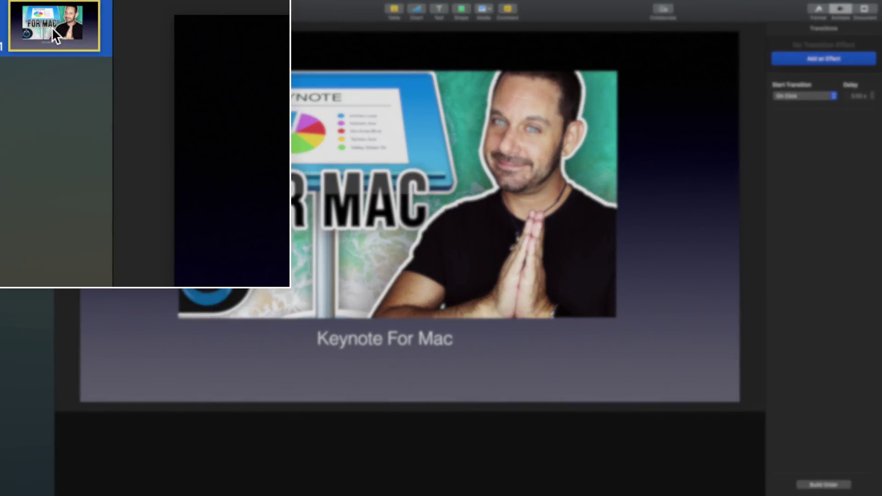
- Duplicate slide 1, then on slide 2 shrink the photo to the top-left with Keynote For Mac beside it
{"action": "right_click", "coordinate": [29, 37]}
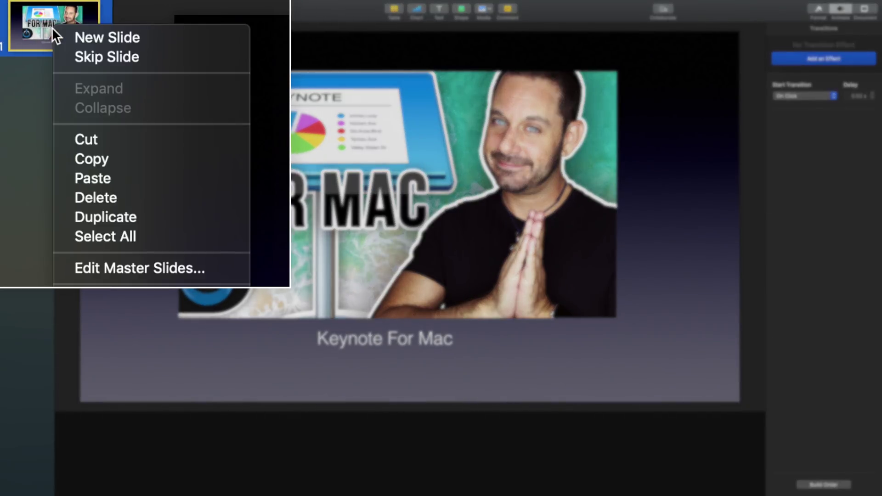
{"action": "left_click", "coordinate": [93, 220]}
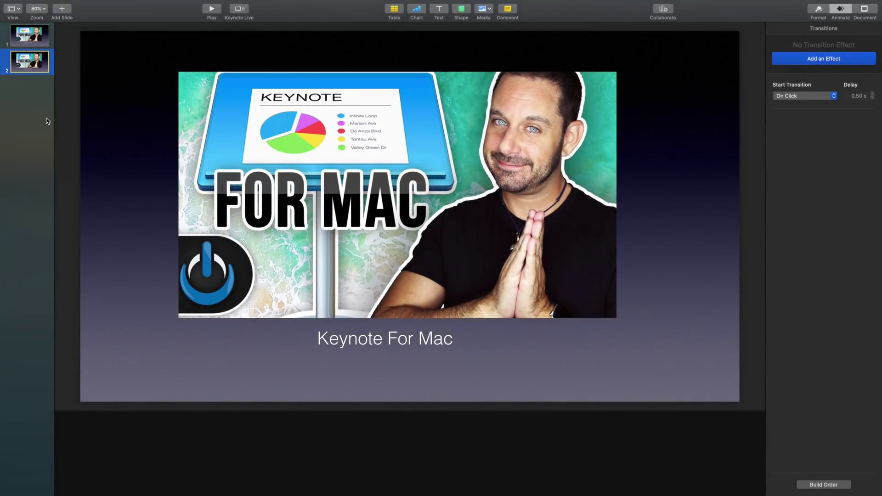
{"action": "left_click", "coordinate": [272, 139]}
{"action": "left_click_drag", "start_coordinate": [615, 317], "coordinate": [312, 147]}
{"action": "left_click_drag", "start_coordinate": [284, 138], "coordinate": [230, 117]}
{"action": "left_click_drag", "start_coordinate": [347, 343], "coordinate": [299, 74]}
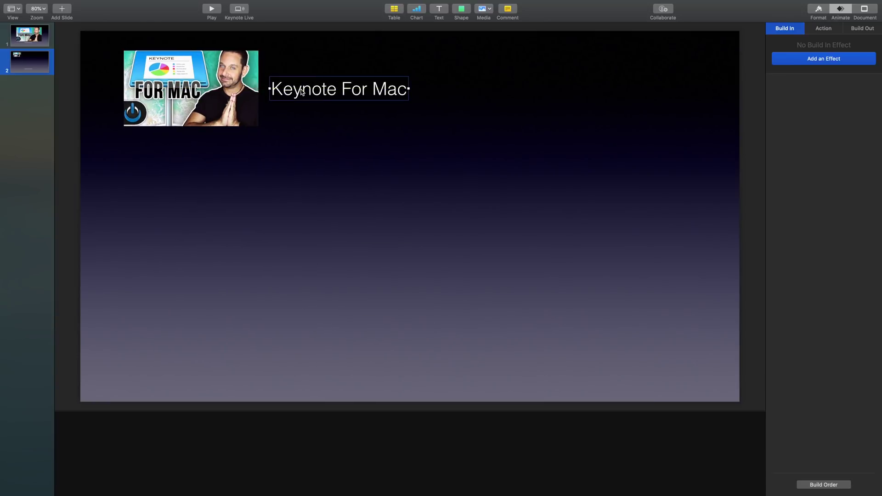
- Give slide 1 a Magic Move transition and bring up the Green Screen Pics folder
{"action": "left_click", "coordinate": [34, 39]}
{"action": "left_click", "coordinate": [864, 60]}
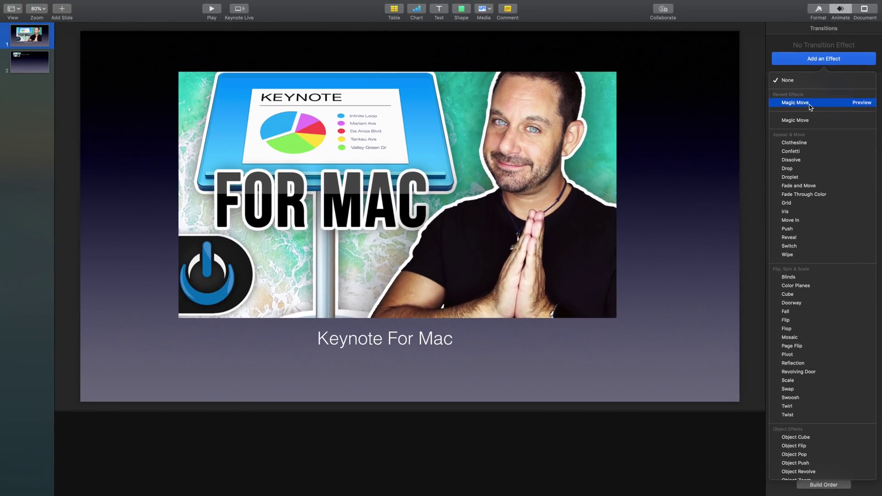
{"action": "left_click", "coordinate": [809, 104]}
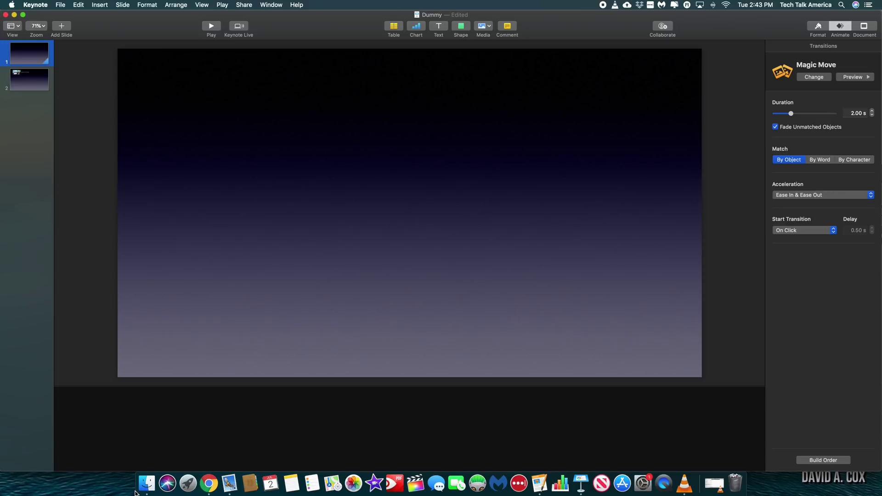
{"action": "left_click", "coordinate": [146, 483]}
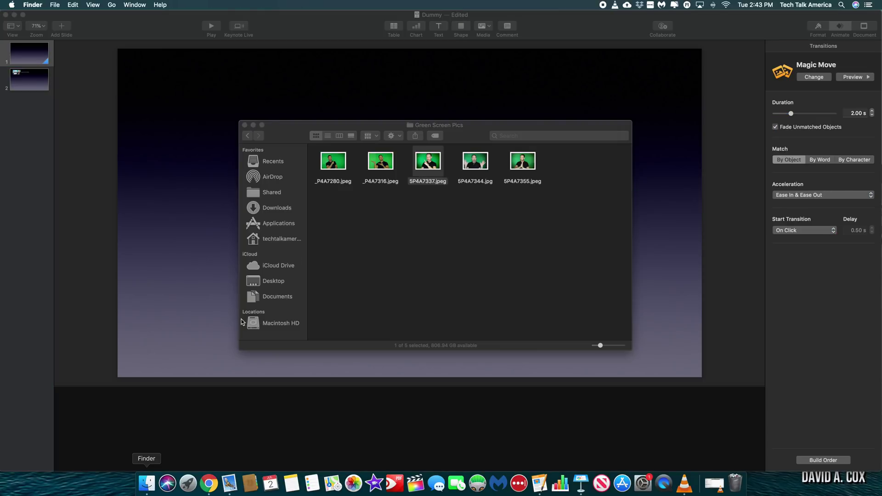
- Quick Look the 5P4A7337.jpeg, _P4A7280.jpeg and 5P4A7344.jpg photos in Green Screen Pics
{"action": "left_click", "coordinate": [423, 163]}
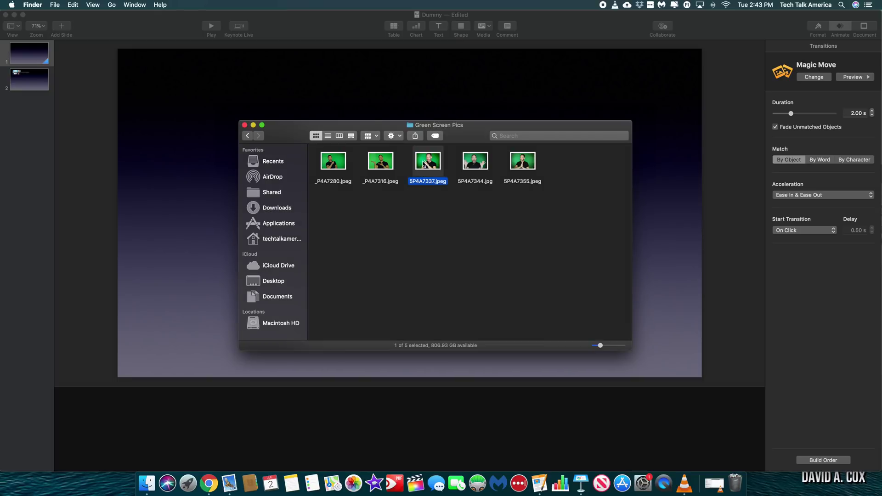
{"action": "key", "text": "space"}
{"action": "key", "text": "space"}
{"action": "left_click", "coordinate": [330, 164]}
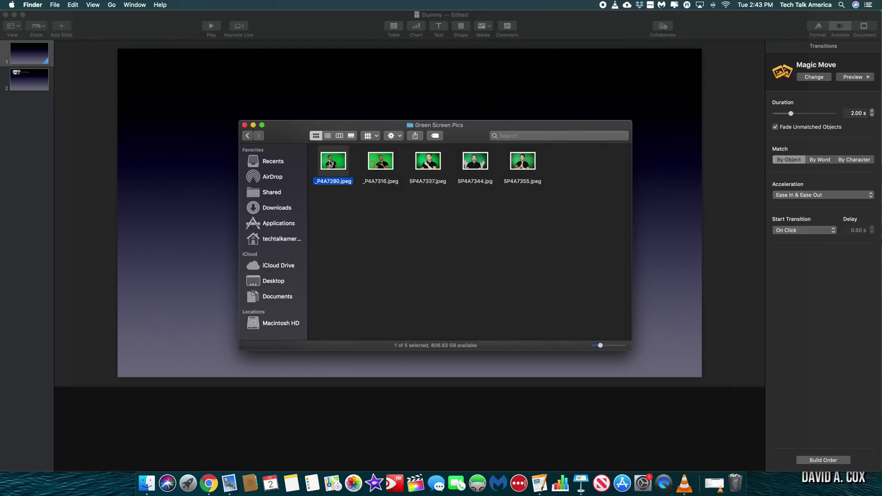
{"action": "key", "text": "space"}
{"action": "key", "text": "space"}
{"action": "left_click", "coordinate": [472, 164]}
{"action": "key", "text": "space"}
{"action": "key", "text": "space"}
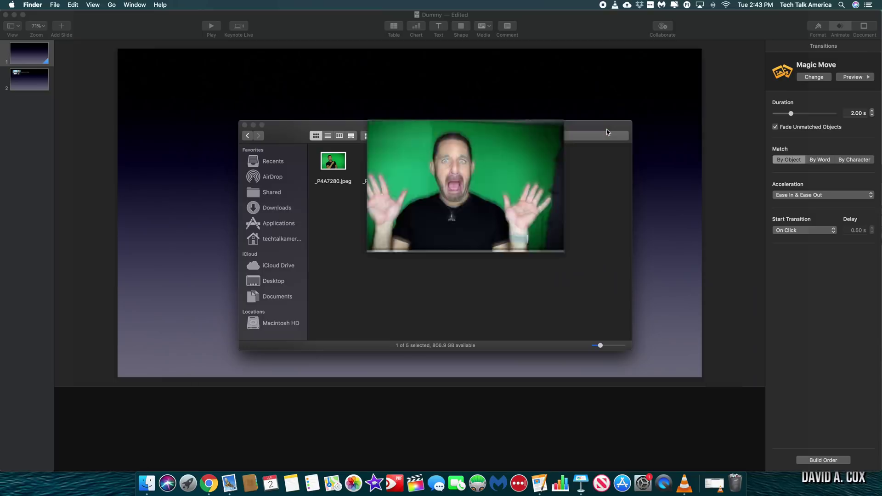
- Move the folder window aside and drag 5P4A7337.jpeg onto the first slide
{"action": "left_click_drag", "start_coordinate": [363, 126], "coordinate": [634, 136]}
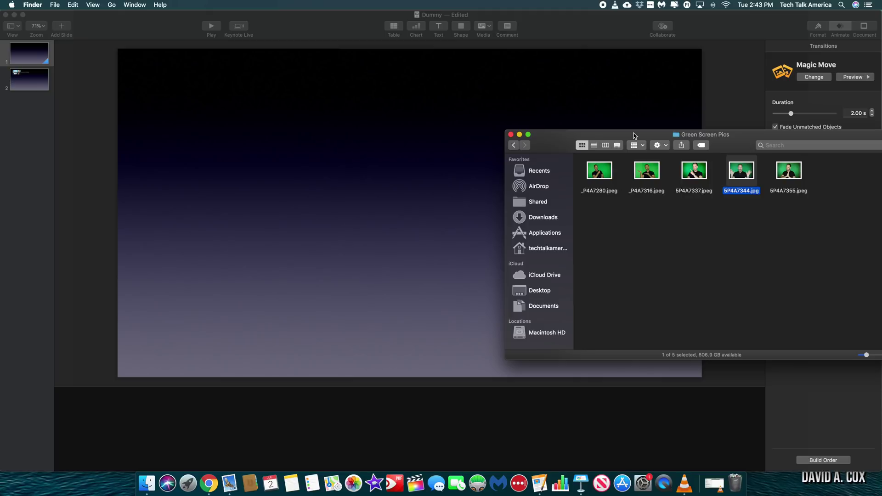
{"action": "left_click_drag", "start_coordinate": [693, 171], "coordinate": [418, 177]}
{"action": "left_click", "coordinate": [376, 178]}
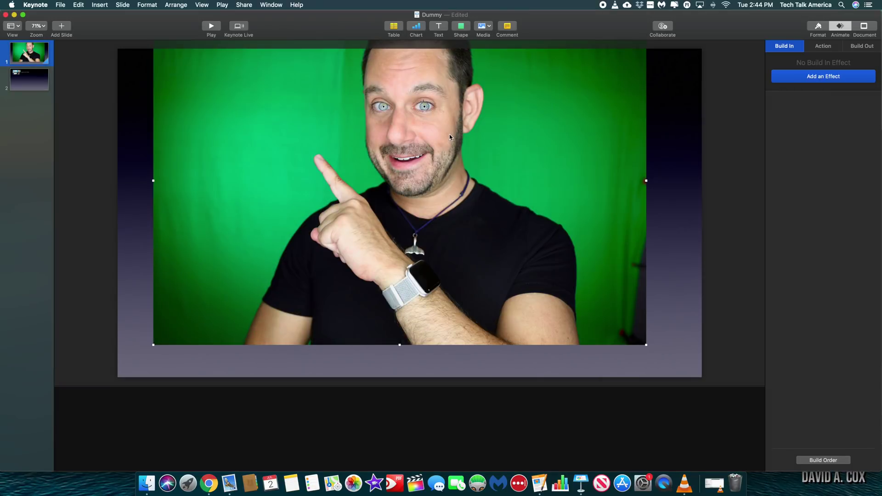
- Shrink and centre the green-screen photo, then mask it with an Oval shape
{"action": "left_click_drag", "start_coordinate": [645, 344], "coordinate": [531, 265]}
{"action": "left_click_drag", "start_coordinate": [463, 171], "coordinate": [519, 246]}
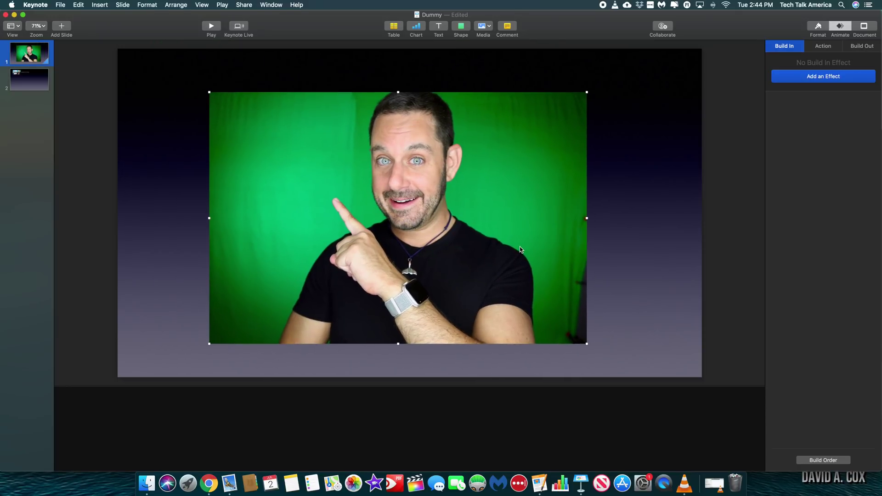
{"action": "left_click", "coordinate": [147, 5]}
{"action": "mouse_move", "coordinate": [154, 63]}
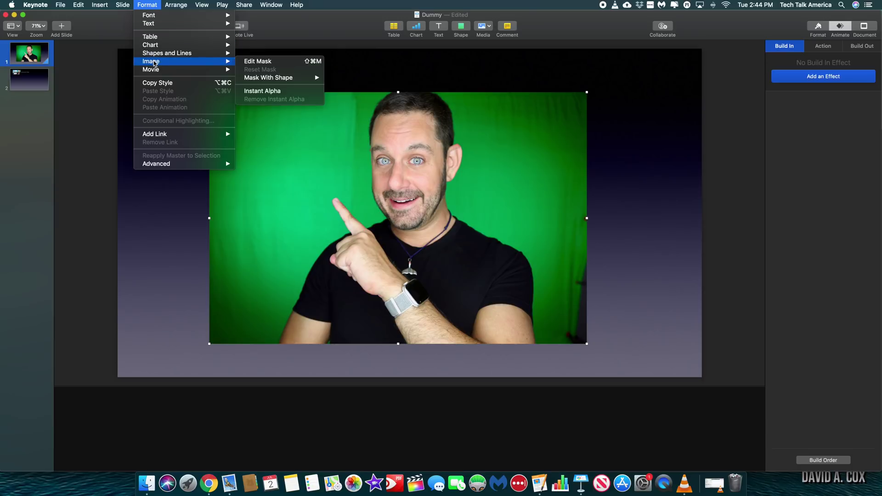
{"action": "mouse_move", "coordinate": [265, 79]}
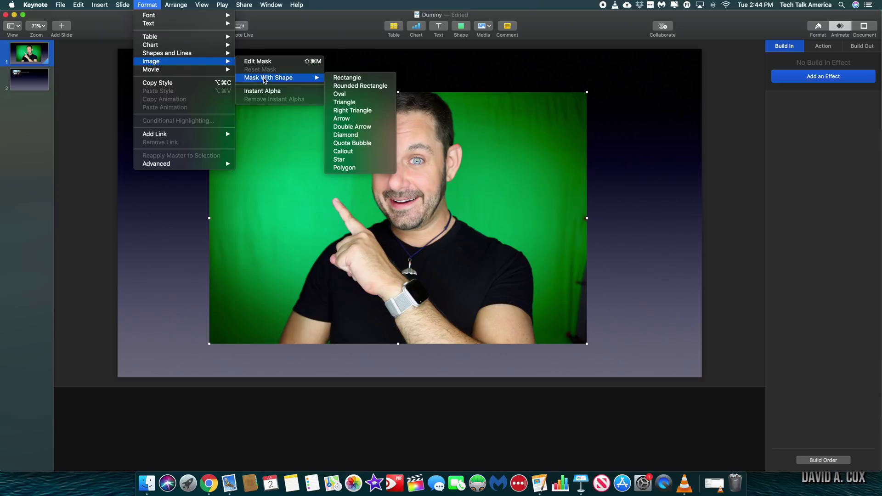
{"action": "left_click", "coordinate": [358, 94]}
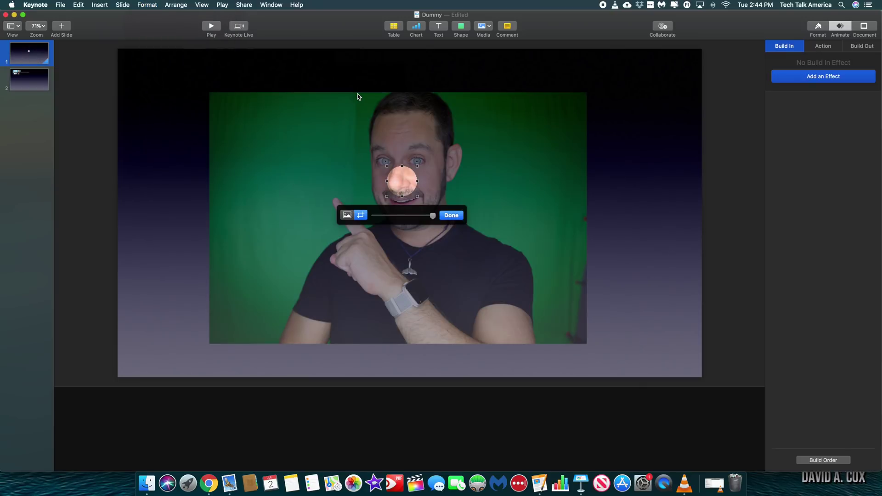
- Enlarge the oval mask and shift the photo so the face fills the circle
{"action": "left_click_drag", "start_coordinate": [417, 166], "coordinate": [558, 53]}
{"action": "left_click", "coordinate": [346, 215]}
{"action": "left_click_drag", "start_coordinate": [473, 123], "coordinate": [522, 81]}
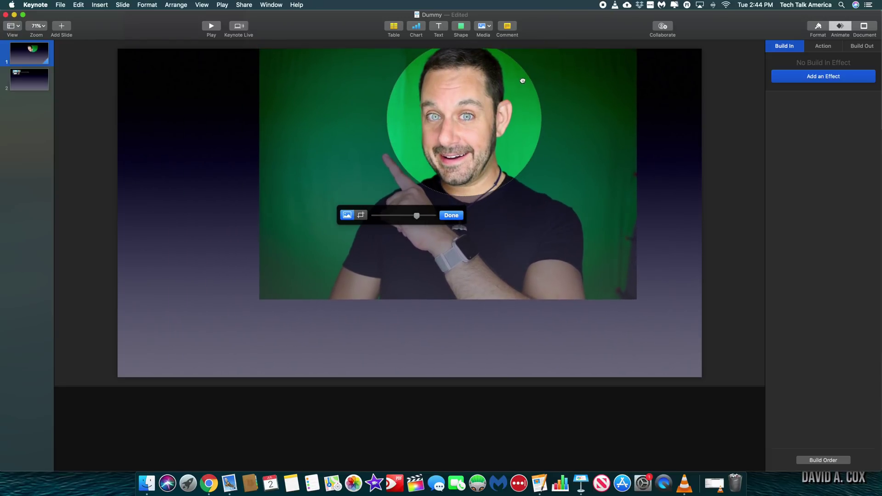
{"action": "left_click", "coordinate": [450, 216]}
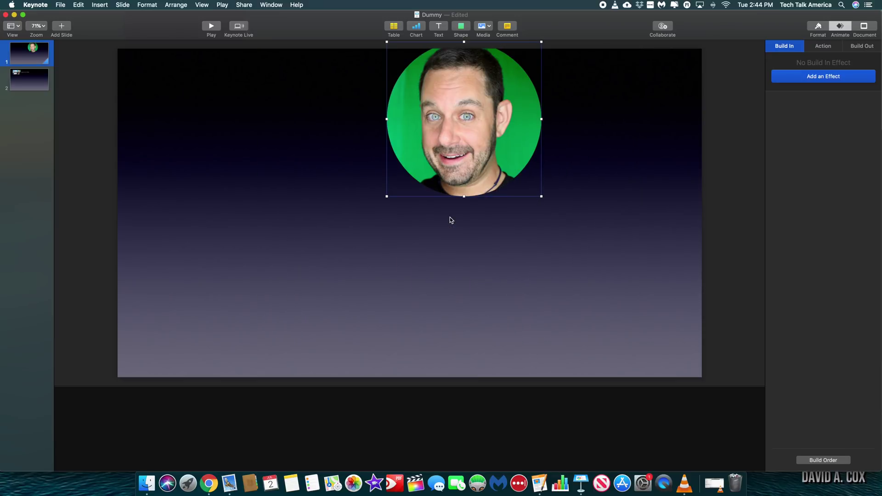
- Move the circular photo left and Instant Alpha the green backdrop on the right, left and top
{"action": "left_click_drag", "start_coordinate": [461, 149], "coordinate": [356, 220]}
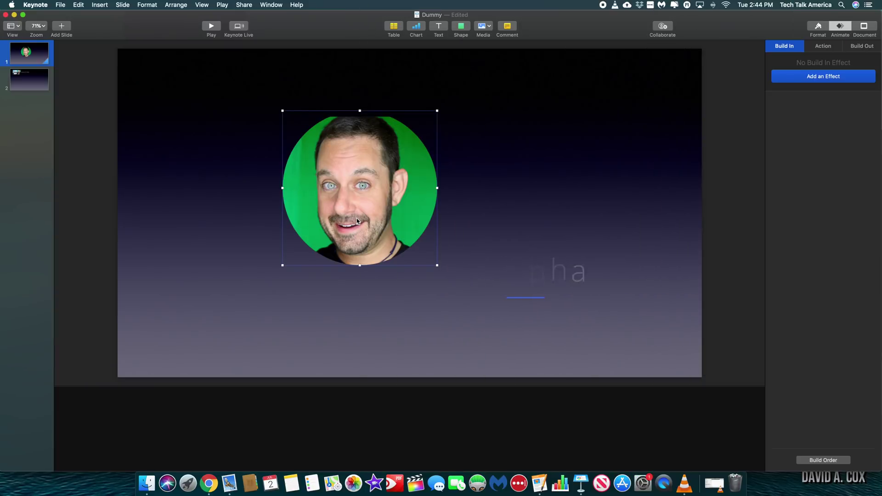
{"action": "left_click", "coordinate": [815, 26]}
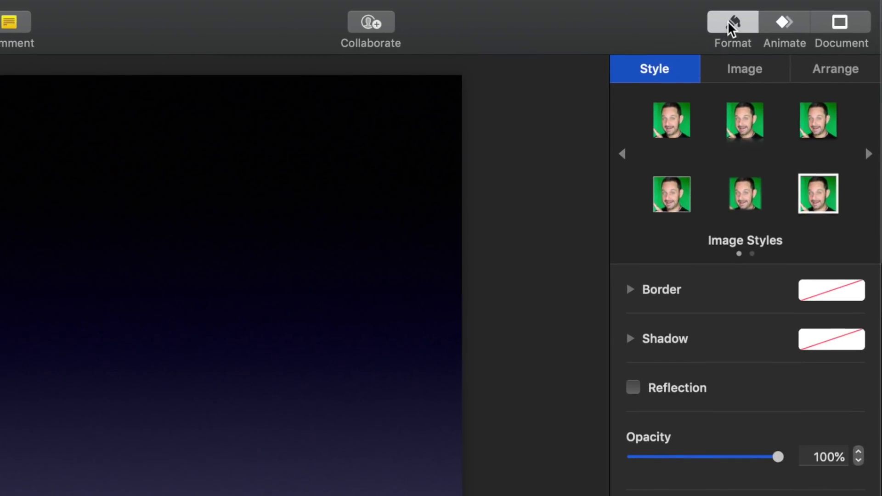
{"action": "left_click", "coordinate": [733, 67]}
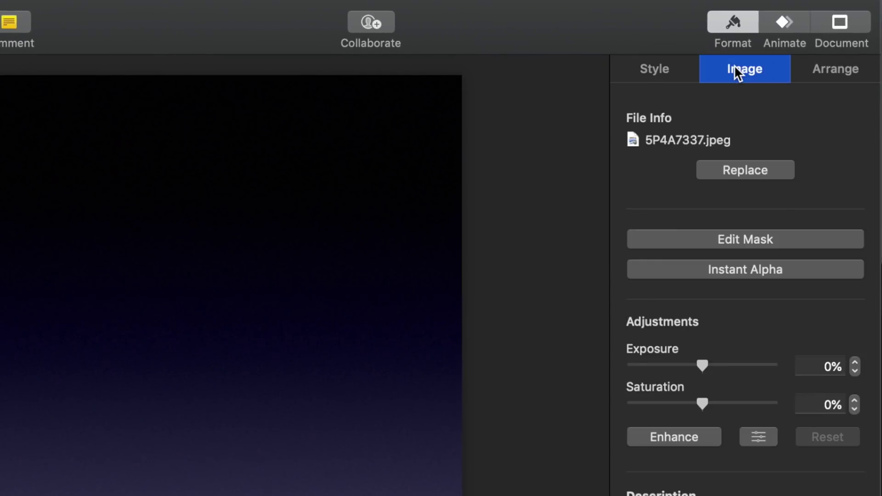
{"action": "left_click", "coordinate": [740, 272]}
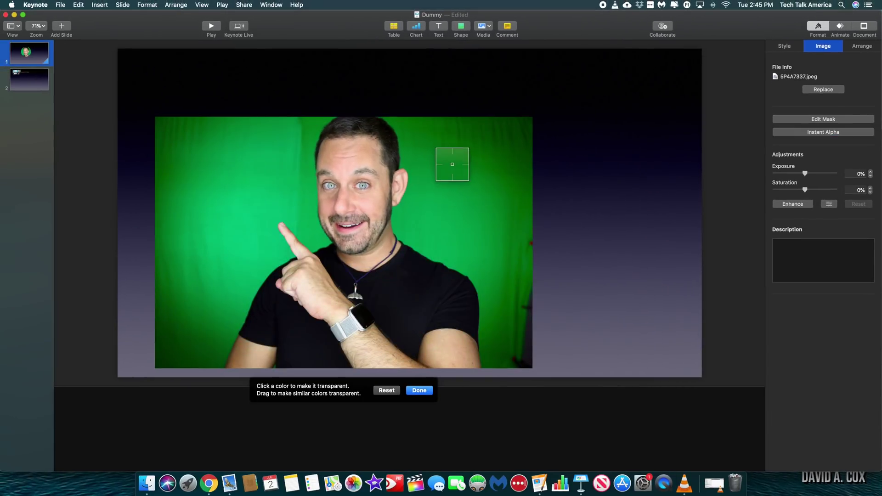
{"action": "left_click_drag", "start_coordinate": [417, 199], "coordinate": [443, 183]}
{"action": "left_click_drag", "start_coordinate": [285, 196], "coordinate": [287, 169]}
{"action": "left_click_drag", "start_coordinate": [315, 130], "coordinate": [323, 117]}
{"action": "left_click_drag", "start_coordinate": [522, 143], "coordinate": [520, 124]}
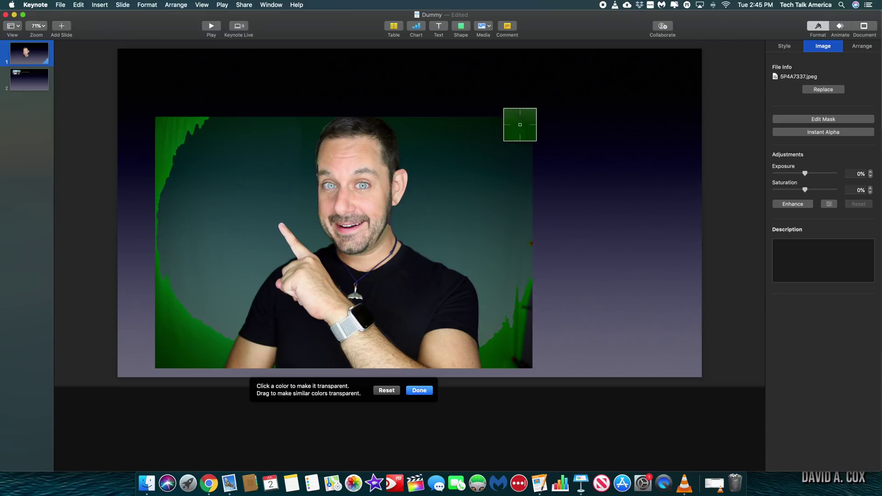
{"action": "left_click", "coordinate": [418, 389]}
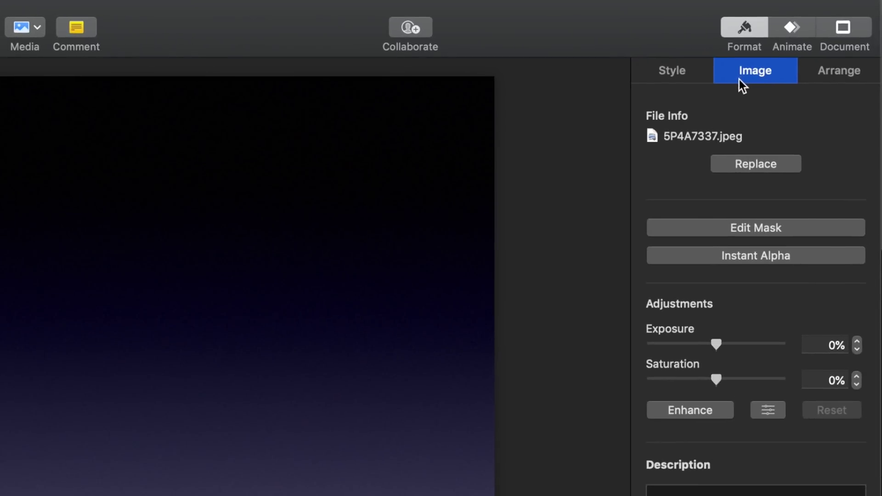
- Apply the white outlined image style to the cut-out and raise its border width three steps
{"action": "left_click", "coordinate": [660, 77]}
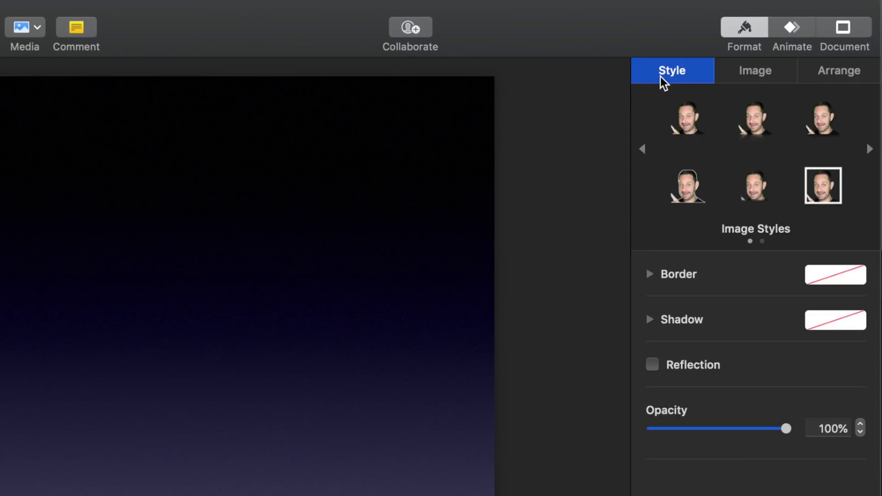
{"action": "left_click", "coordinate": [682, 188]}
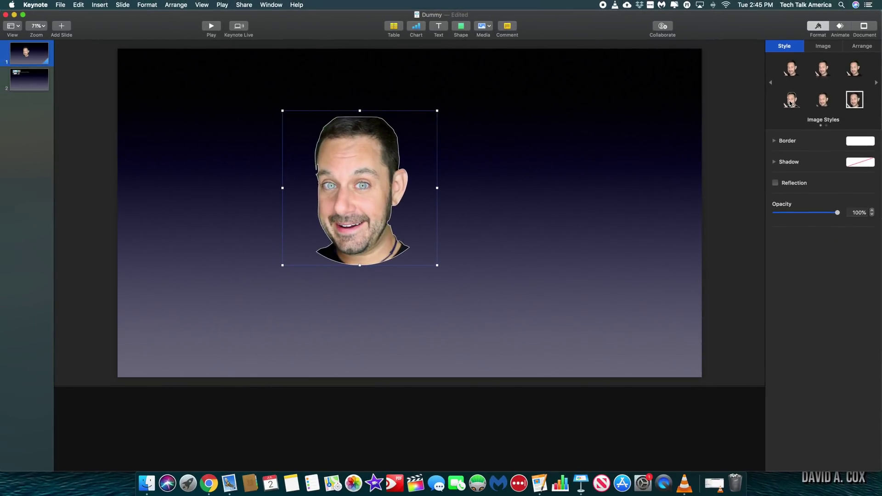
{"action": "left_click", "coordinate": [774, 141]}
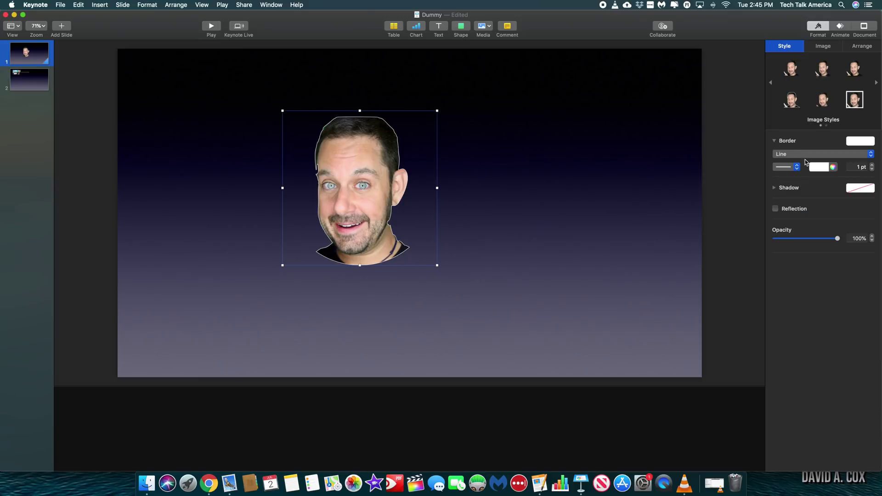
{"action": "left_click", "coordinate": [872, 165]}
{"action": "left_click", "coordinate": [872, 165]}
{"action": "left_click", "coordinate": [872, 165]}
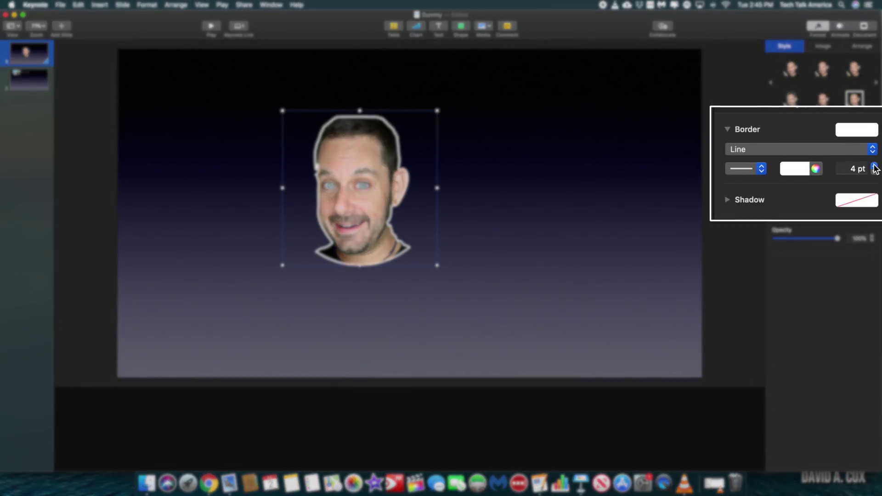
{"action": "left_click", "coordinate": [871, 165]}
{"action": "left_click", "coordinate": [872, 165]}
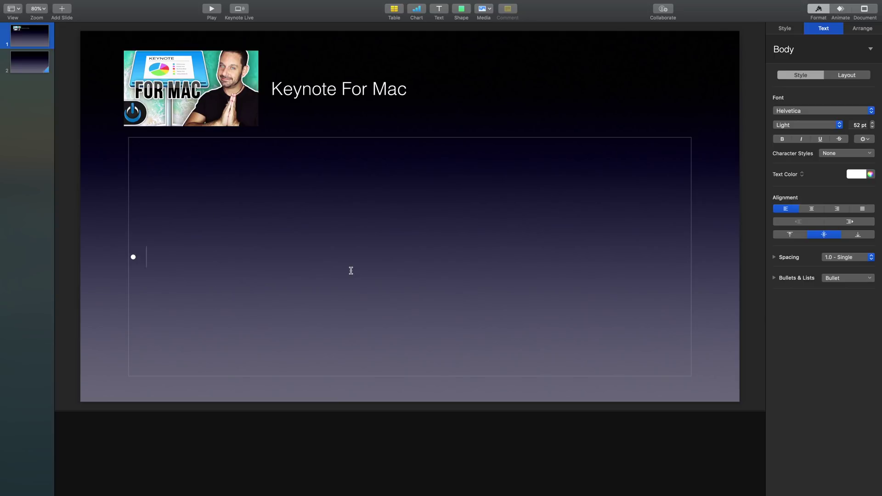
- Paste the three Point bullets and give them a Lens Flare build-in delivered By Bullet
{"action": "type", "text": "Point # 1 Point # 2 Point # 3"}
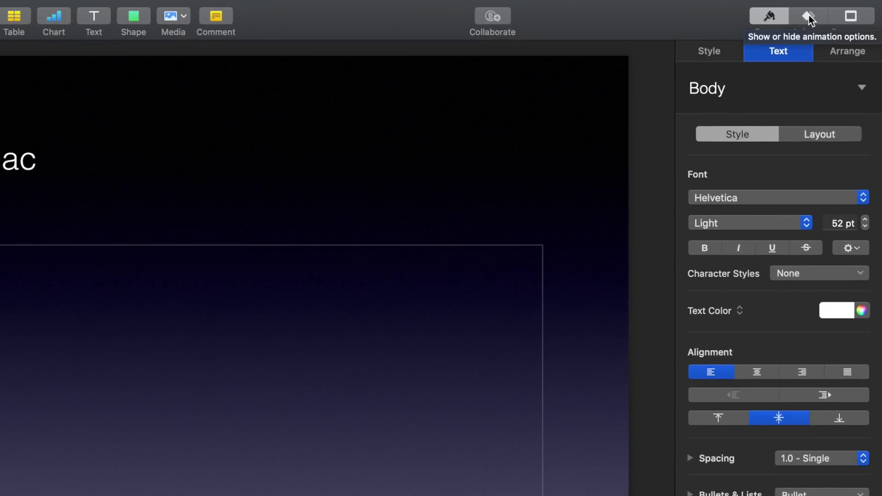
{"action": "left_click", "coordinate": [807, 16]}
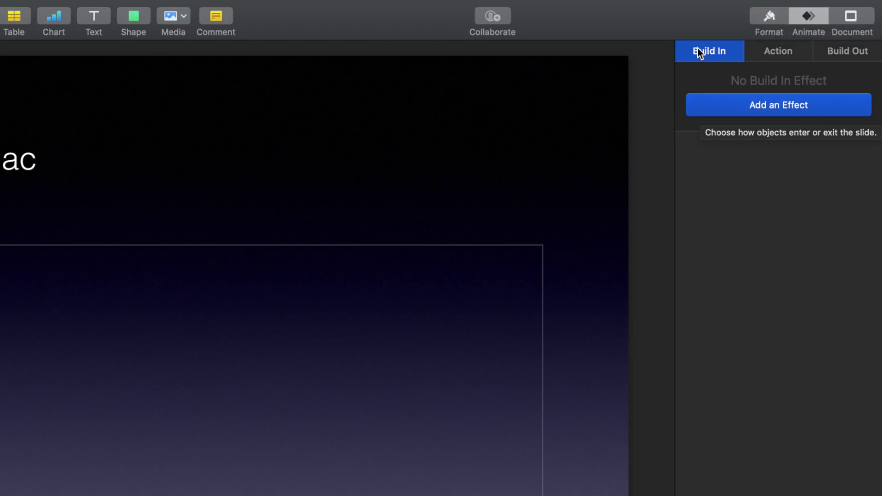
{"action": "left_click", "coordinate": [721, 109]}
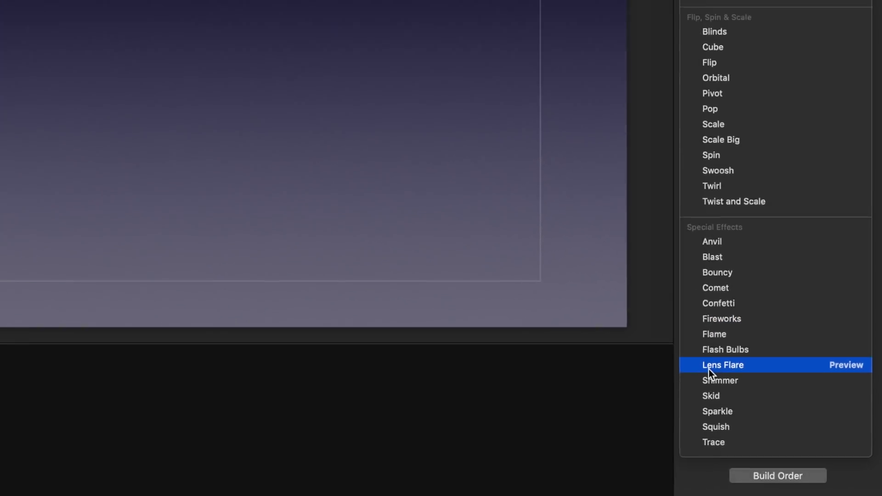
{"action": "left_click", "coordinate": [657, 316]}
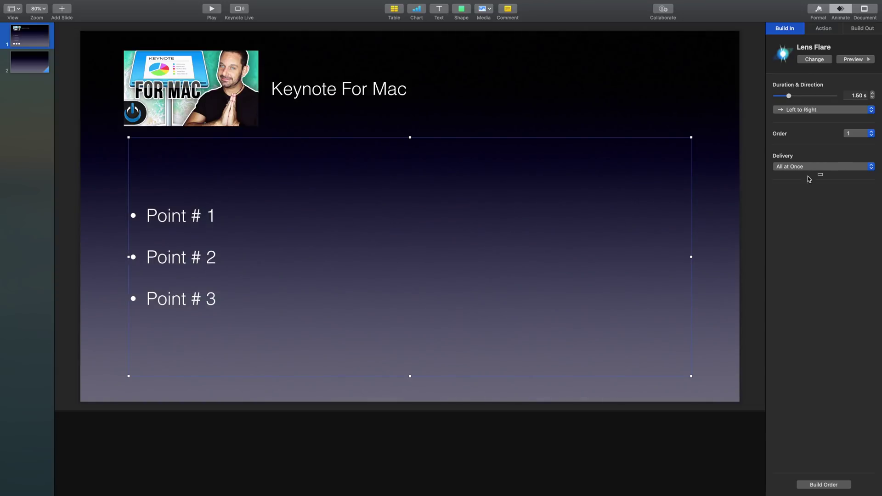
{"action": "left_click", "coordinate": [808, 167]}
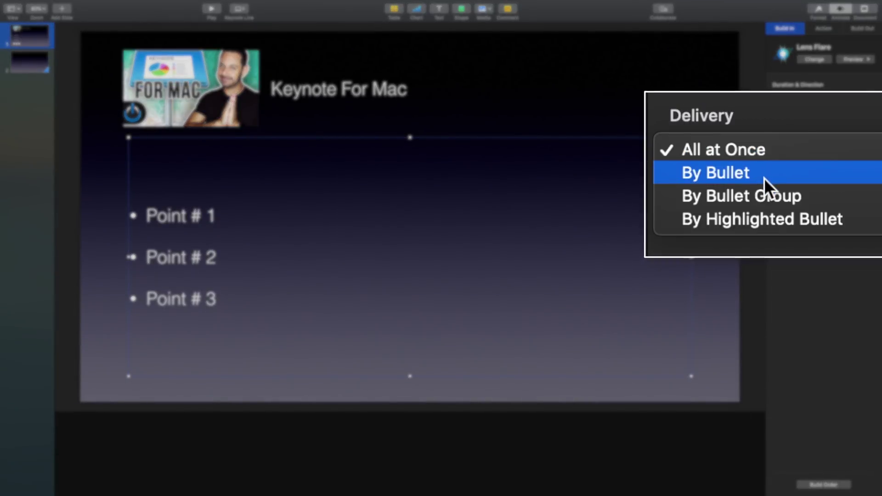
{"action": "left_click", "coordinate": [803, 179]}
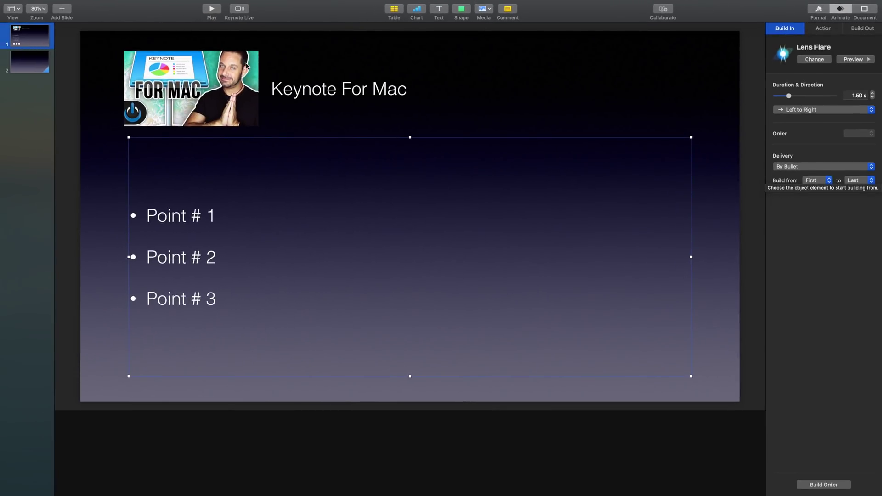
{"action": "left_click", "coordinate": [31, 74]}
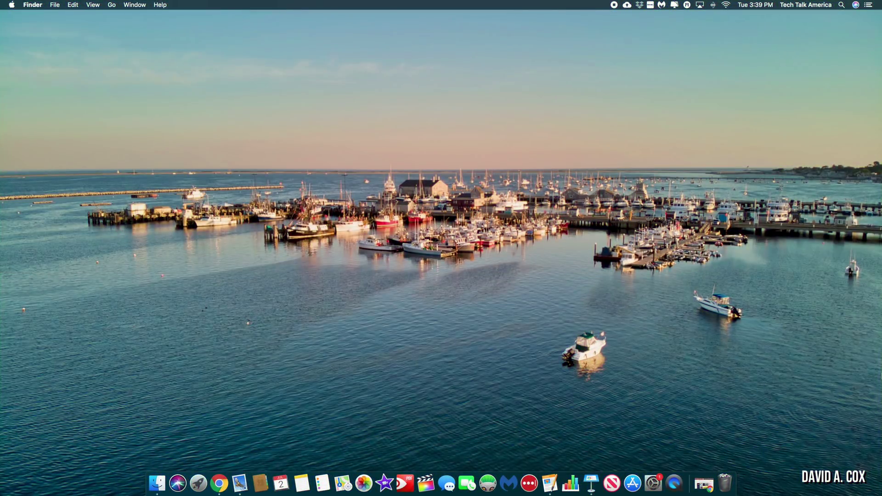
- Restore the minimized Chrome window from the Dock
{"action": "left_click", "coordinate": [703, 483]}
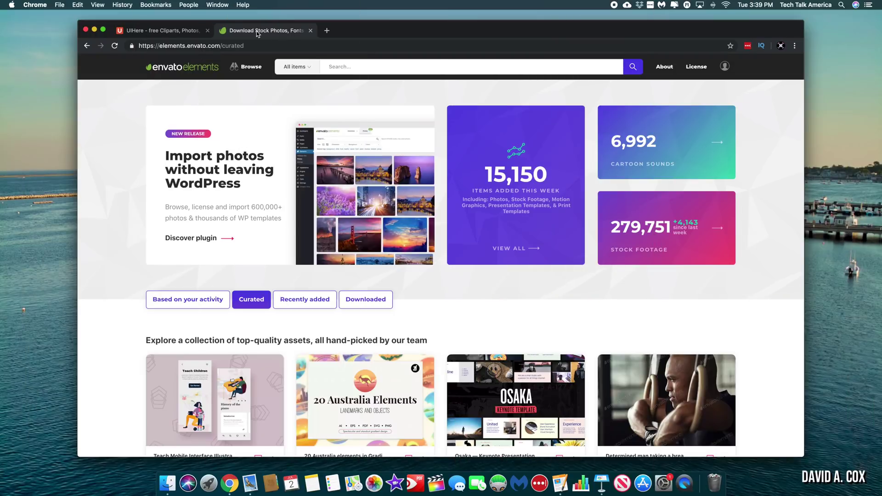
{"action": "mouse_move", "coordinate": [251, 68]}
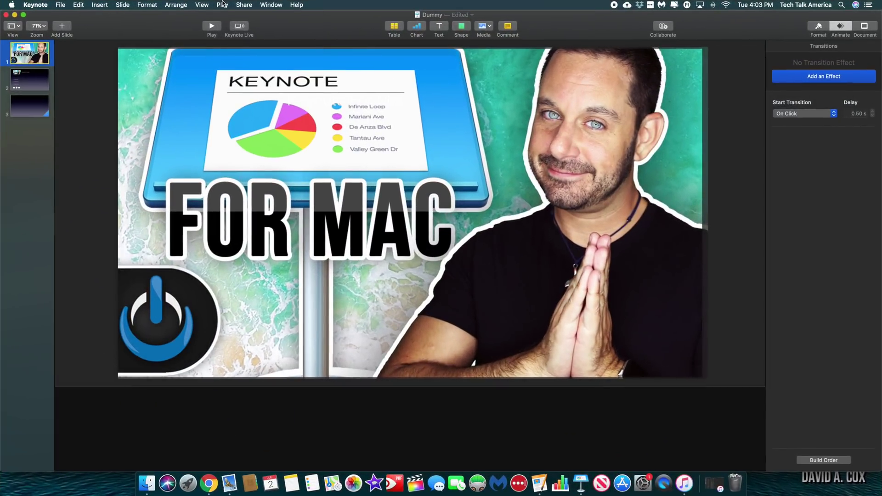
- Rehearse the slideshow with presenter notes and an elapsed (not countdown) timer on the presenter display
{"action": "left_click", "coordinate": [223, 5]}
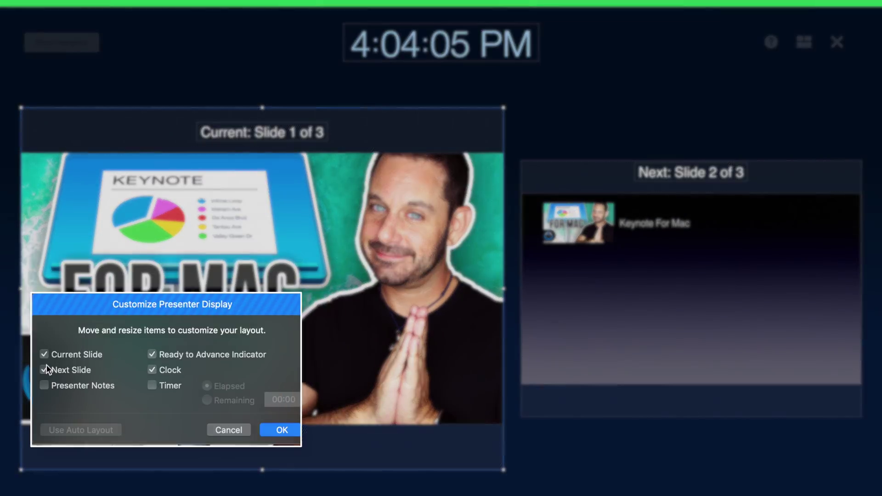
{"action": "left_click", "coordinate": [43, 385]}
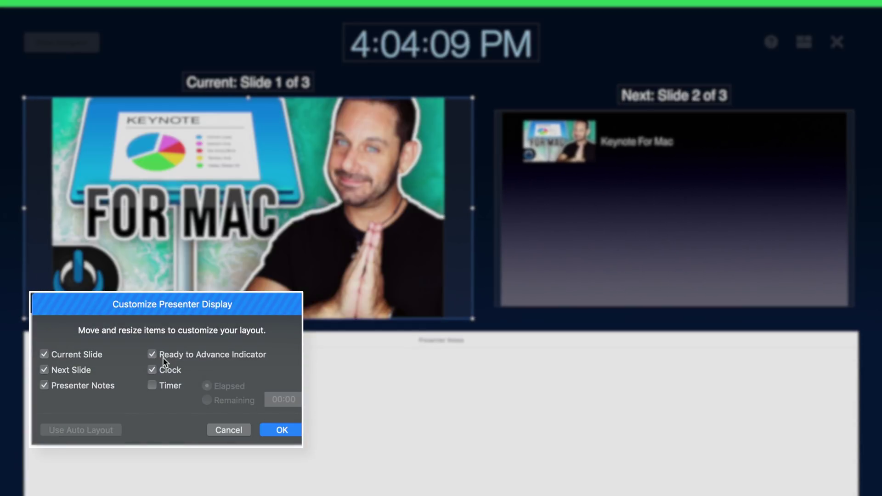
{"action": "left_click", "coordinate": [151, 385]}
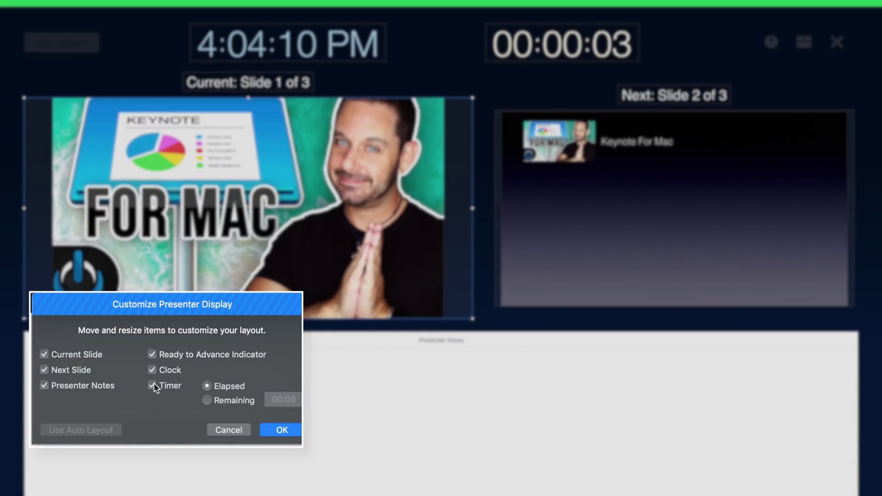
{"action": "left_click", "coordinate": [207, 400]}
{"action": "left_click", "coordinate": [207, 385]}
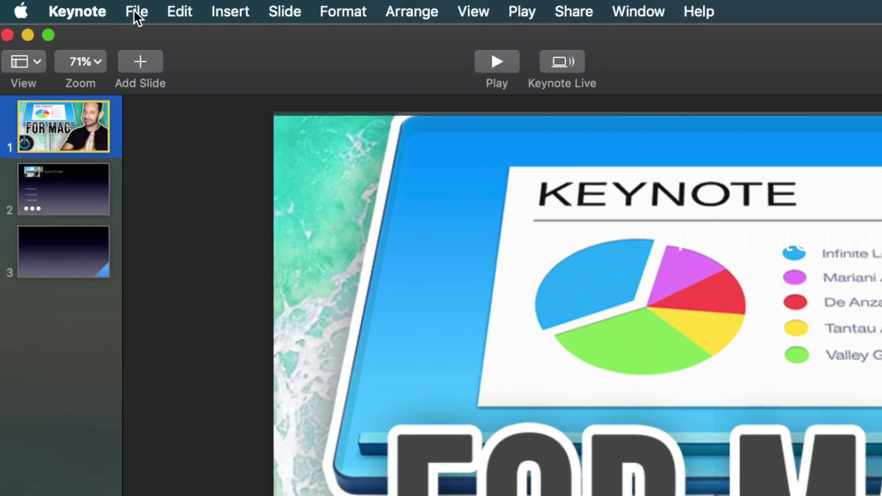
{"action": "left_click", "coordinate": [136, 14]}
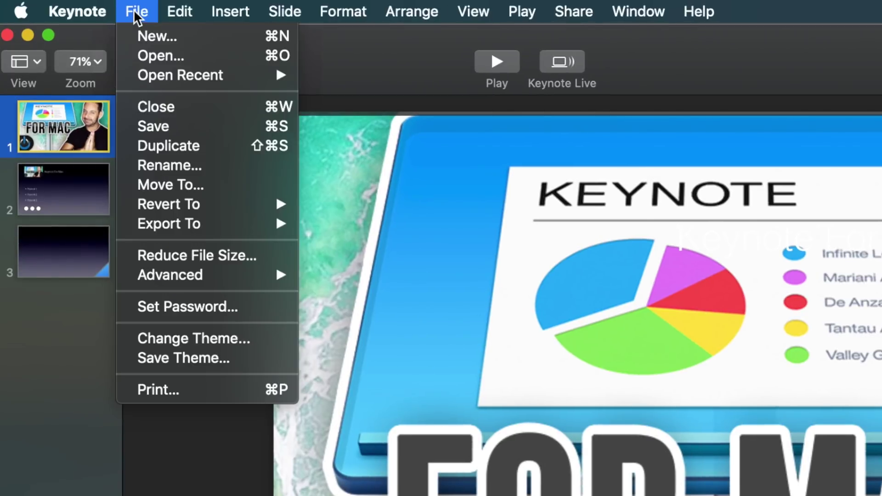
{"action": "mouse_move", "coordinate": [143, 229]}
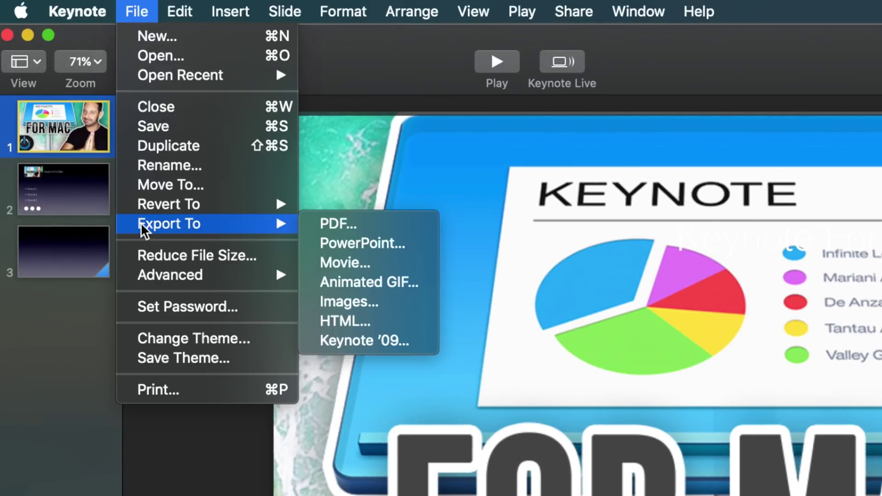
{"action": "left_click", "coordinate": [359, 263]}
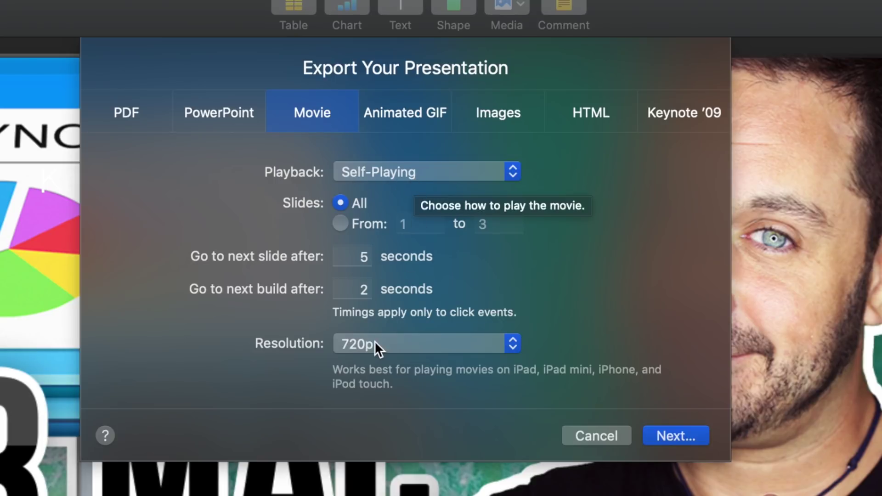
{"action": "left_click", "coordinate": [357, 344]}
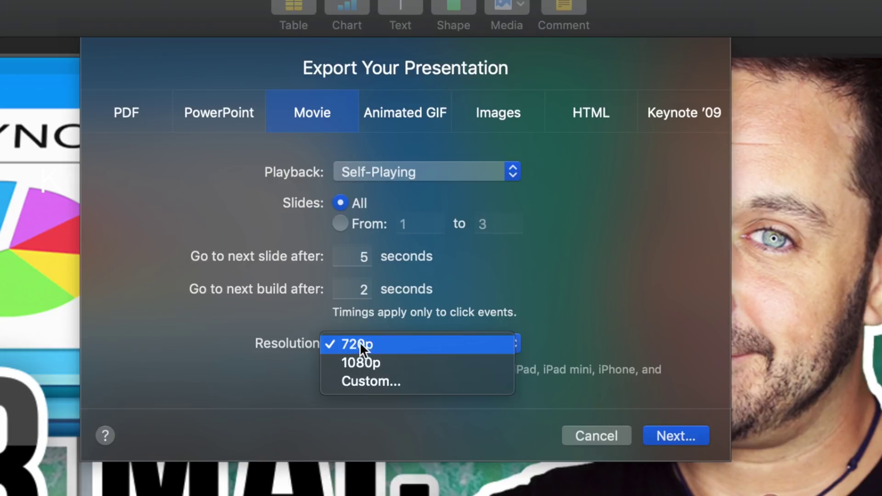
{"action": "left_click", "coordinate": [415, 360]}
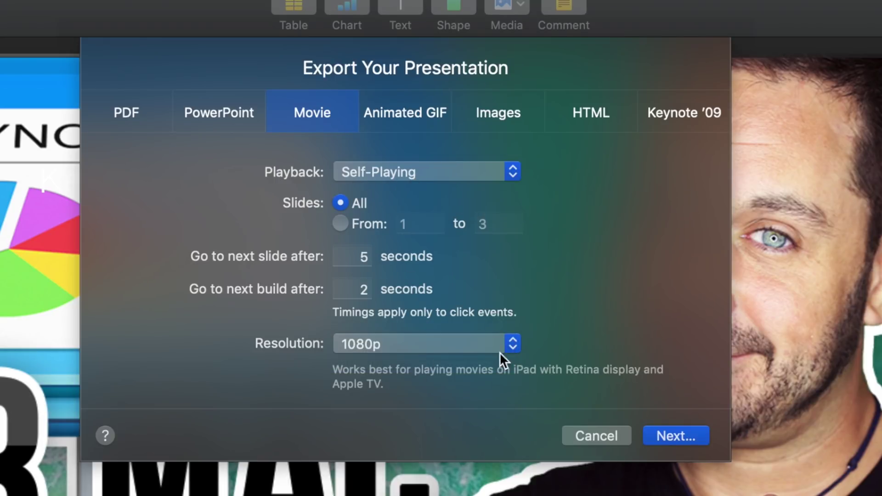
{"action": "left_click", "coordinate": [615, 434]}
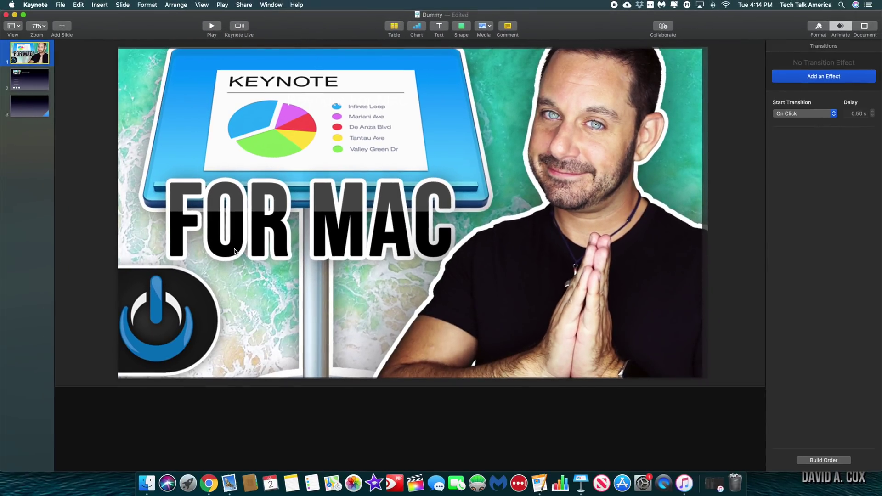
- Record a slideshow run-through from the title slide through each bullet build to the end
{"action": "left_click", "coordinate": [223, 4]}
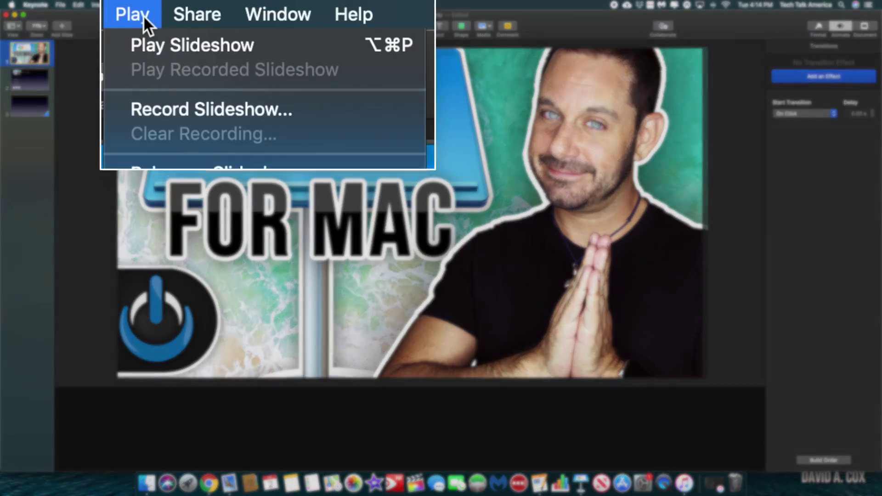
{"action": "left_click", "coordinate": [157, 108]}
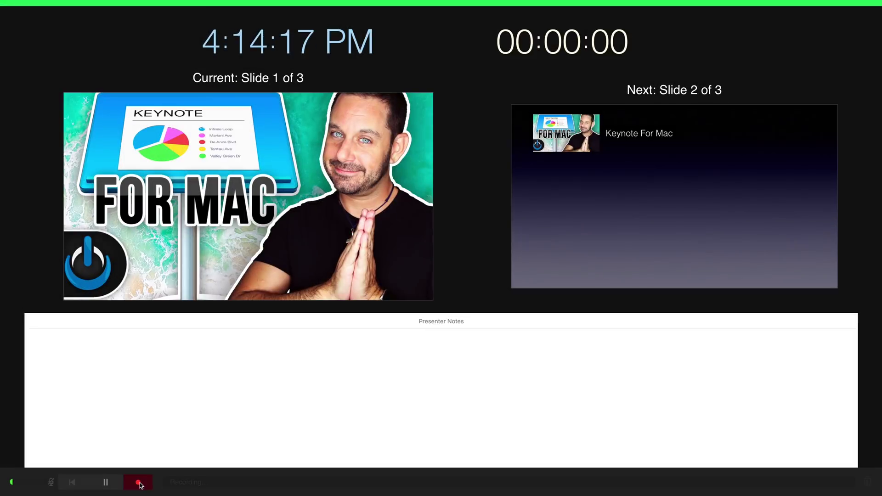
{"action": "key", "text": "Right"}
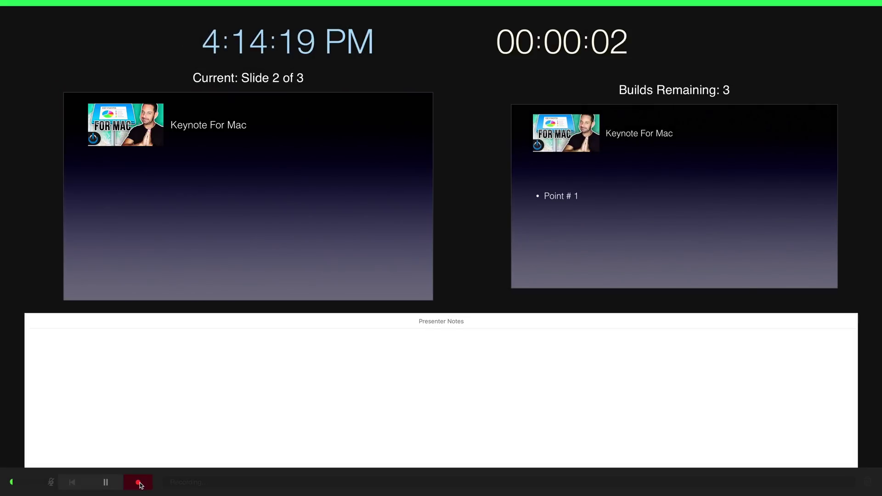
{"action": "key", "text": "Right"}
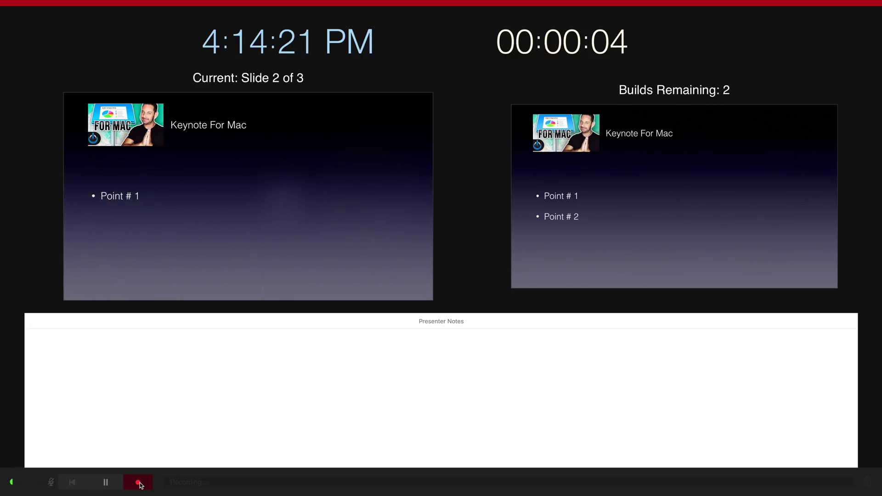
{"action": "key", "text": "Right"}
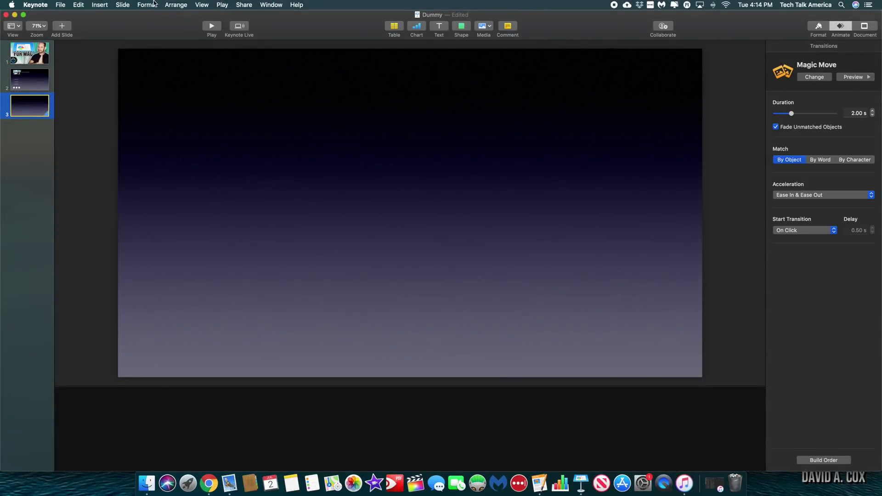
- Set up a movie export that plays the slideshow recording at 1080p resolution
{"action": "left_click", "coordinate": [14, 12]}
{"action": "mouse_move", "coordinate": [27, 140]}
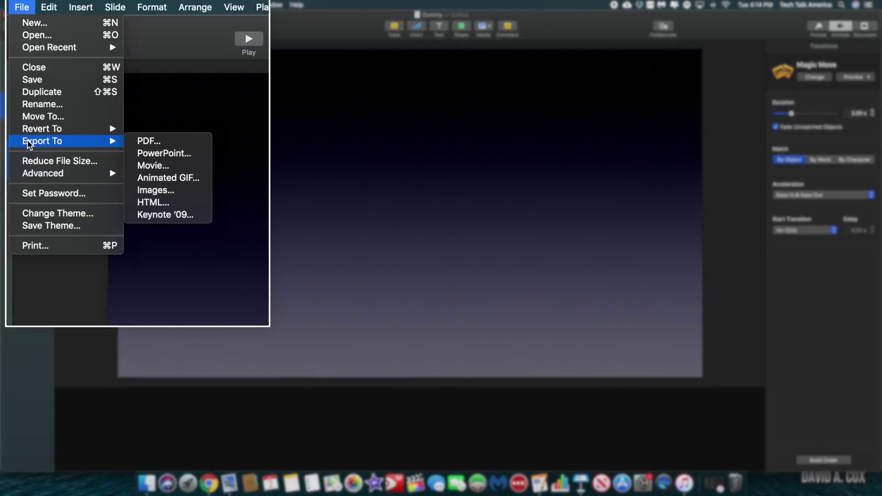
{"action": "left_click", "coordinate": [152, 166]}
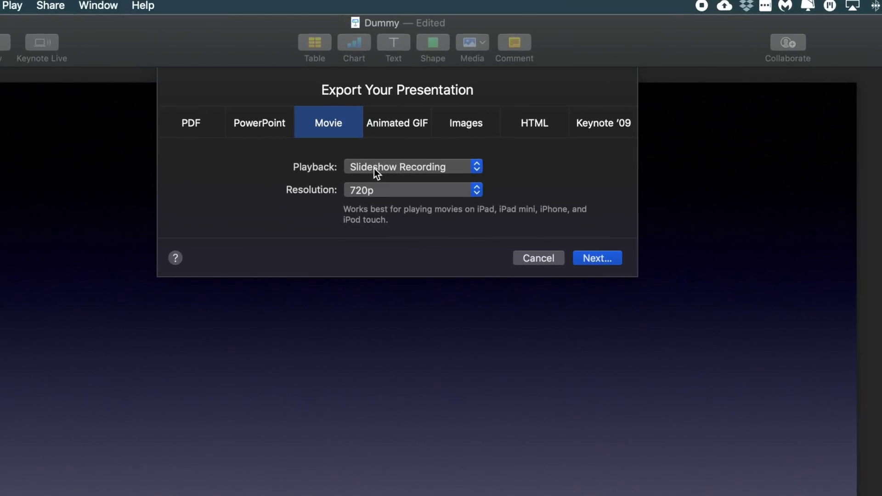
{"action": "left_click", "coordinate": [428, 98]}
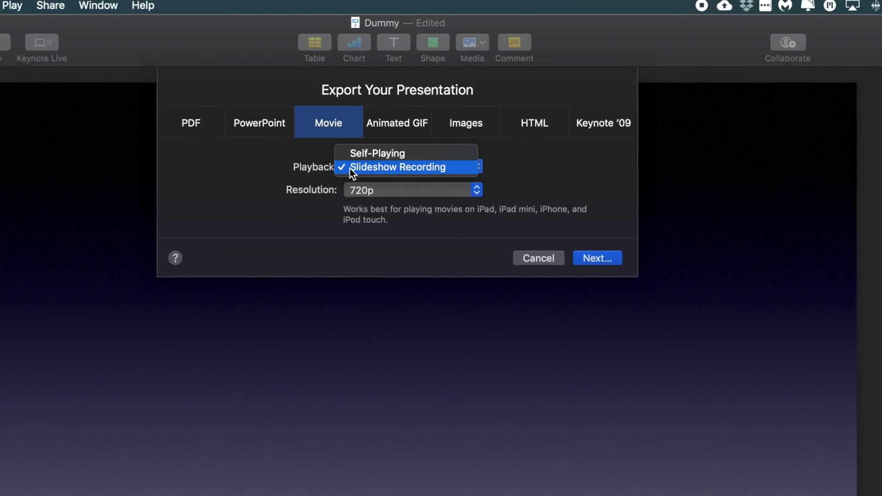
{"action": "left_click", "coordinate": [448, 170]}
{"action": "left_click", "coordinate": [398, 191]}
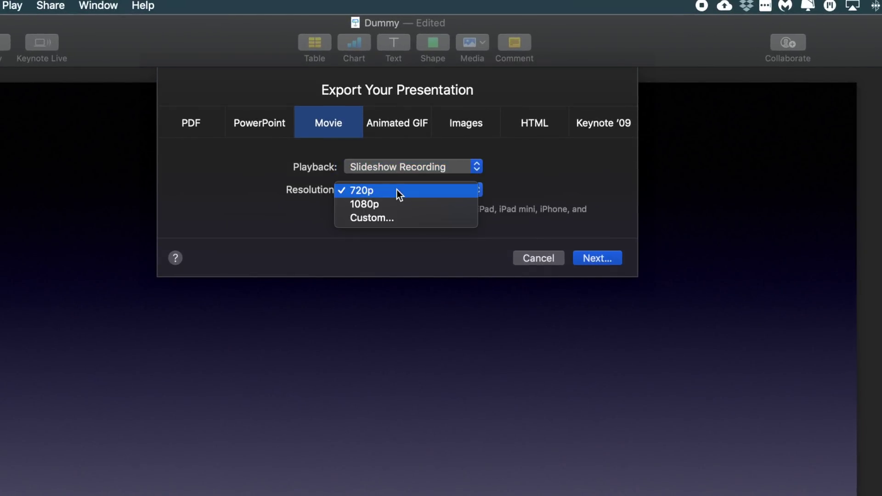
{"action": "left_click", "coordinate": [403, 204]}
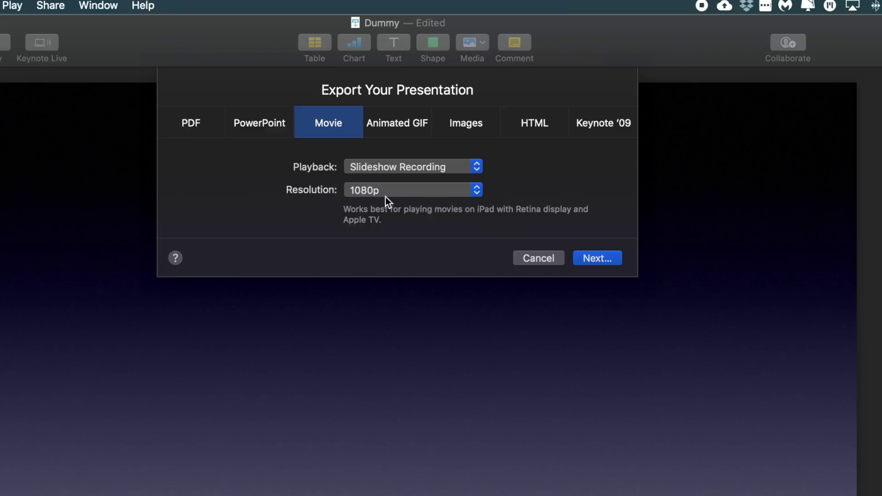